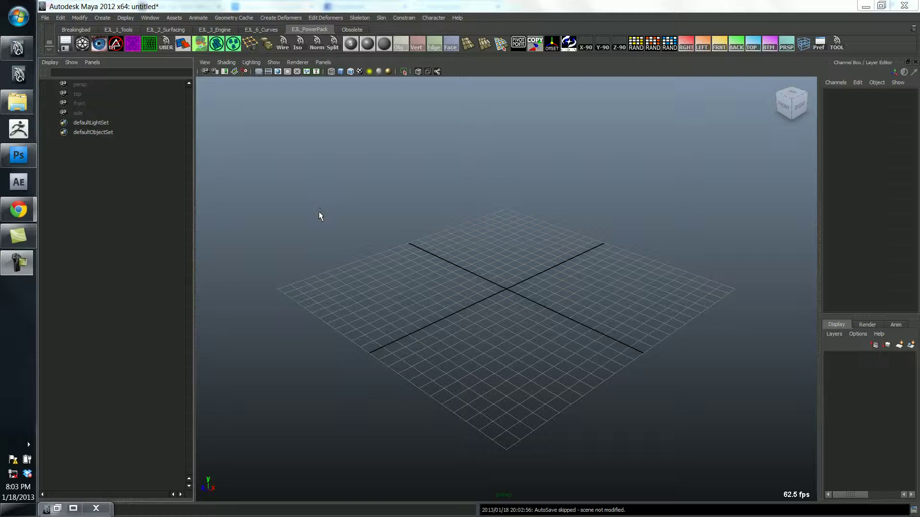
# - Create a polygon cube at the origin and hide the viewport grid
pyautogui.click(110, 19)
pyautogui.moveTo(120, 41)
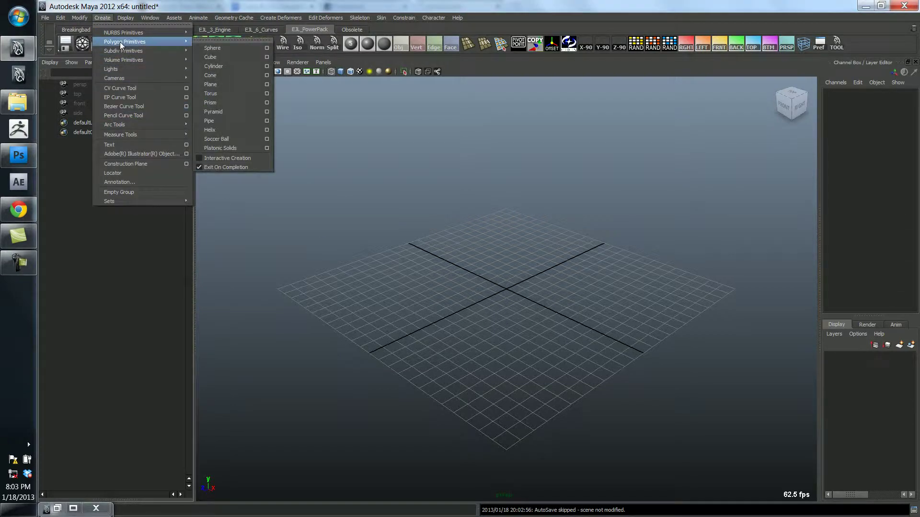
pyautogui.click(223, 58)
pyautogui.scroll(5, 485, 341)
pyautogui.press('f')
pyautogui.keyDown('alt'); pyautogui.moveTo(483, 339); pyautogui.dragTo(483, 317); pyautogui.keyUp('alt')
pyautogui.keyDown('alt'); pyautogui.moveTo(483, 317); pyautogui.dragTo(416, 325, button='right'); pyautogui.keyUp('alt')
pyautogui.hotkey('alt', 'g')
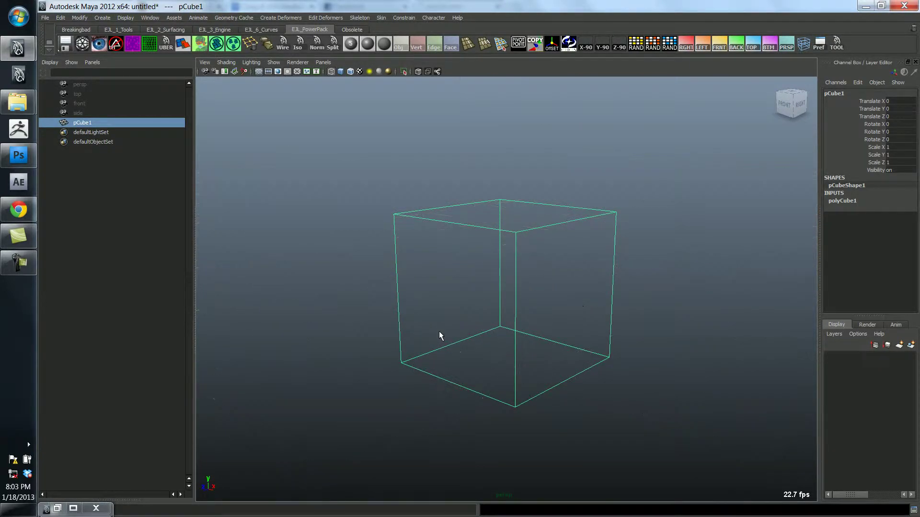
pyautogui.click(274, 61)
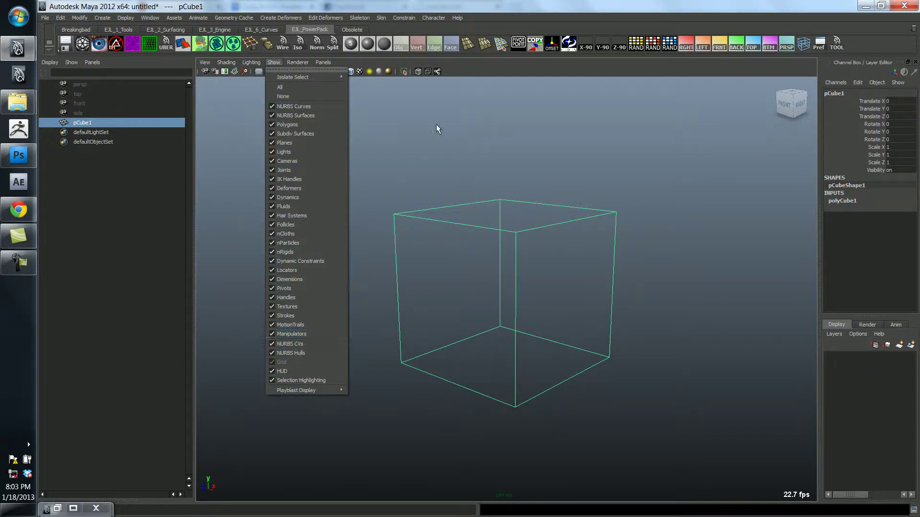
pyautogui.click(448, 141)
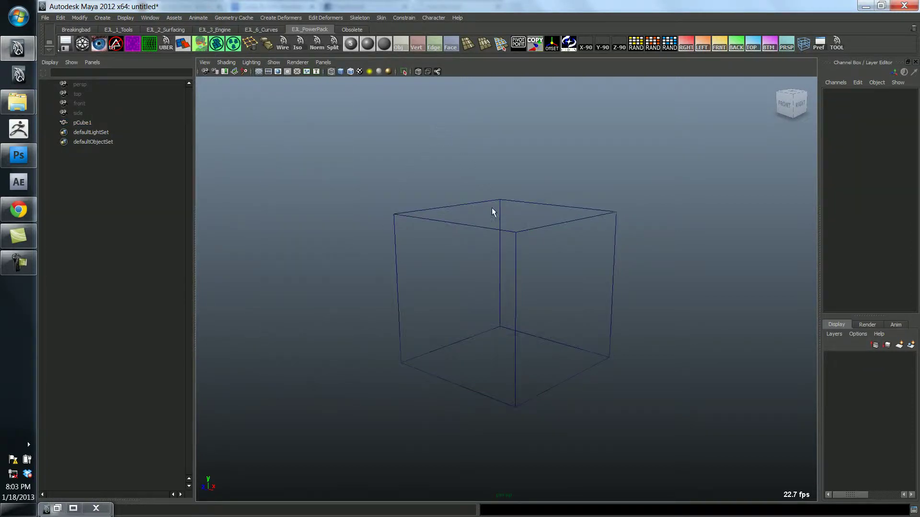
# - Display the cube with smooth shading instead of wireframe and check it from a few angles
pyautogui.click(340, 72)
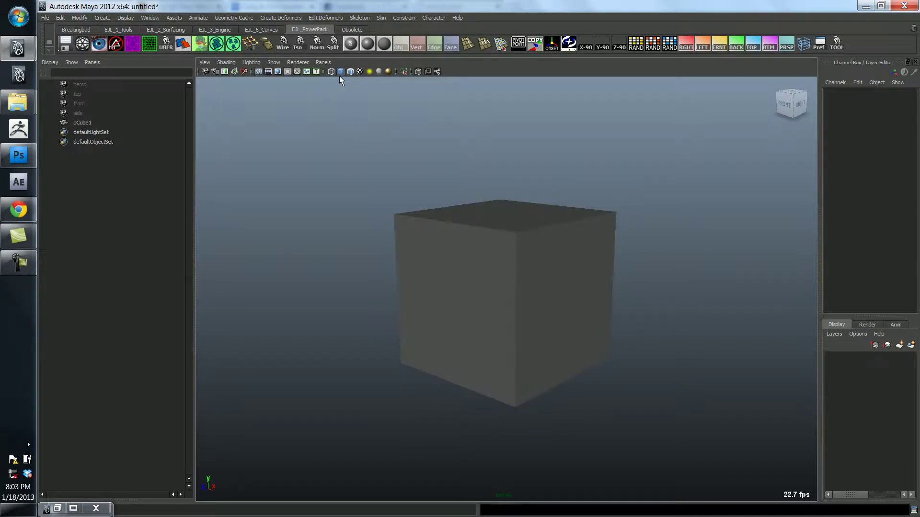
pyautogui.keyDown('alt'); pyautogui.moveTo(461, 236); pyautogui.dragTo(438, 246); pyautogui.keyUp('alt')
pyautogui.click(483, 239)
pyautogui.scroll(-2, 489, 237)
pyautogui.keyDown('alt'); pyautogui.moveTo(437, 246); pyautogui.dragTo(427, 265, button='right'); pyautogui.keyUp('alt')
pyautogui.keyDown('alt'); pyautogui.moveTo(426, 265); pyautogui.dragTo(402, 278); pyautogui.keyUp('alt')
pyautogui.keyDown('alt'); pyautogui.moveTo(403, 277); pyautogui.dragTo(520, 260, button='right'); pyautogui.keyUp('alt')
pyautogui.keyDown('alt'); pyautogui.moveTo(520, 261); pyautogui.dragTo(462, 225); pyautogui.keyUp('alt')
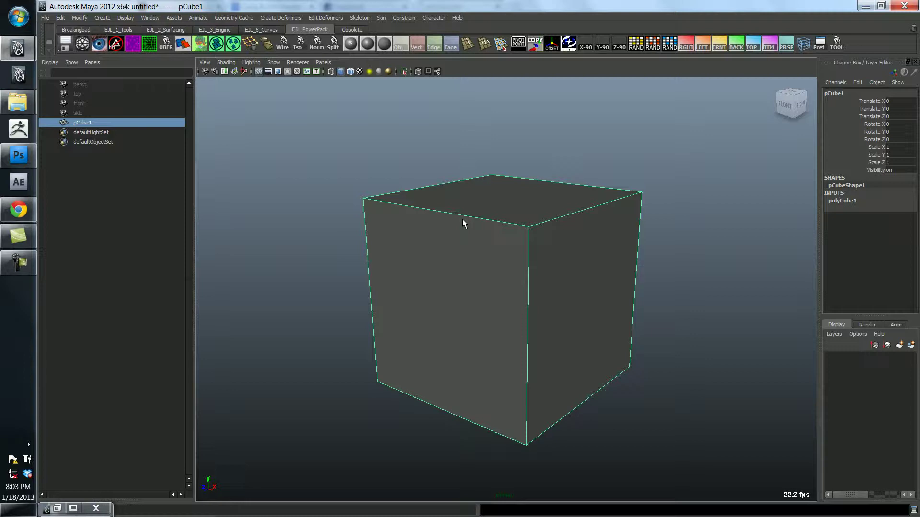
pyautogui.click(250, 170)
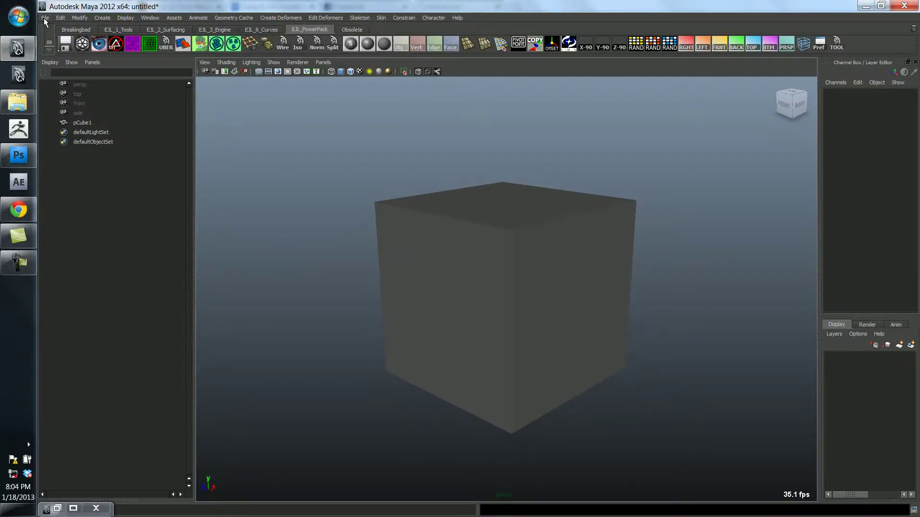
# - Import ejl_tinkerbelle_final.mb from the ejl_tinkerbelle folder into the Maya scene
pyautogui.click(46, 22)
pyautogui.click(25, 101)
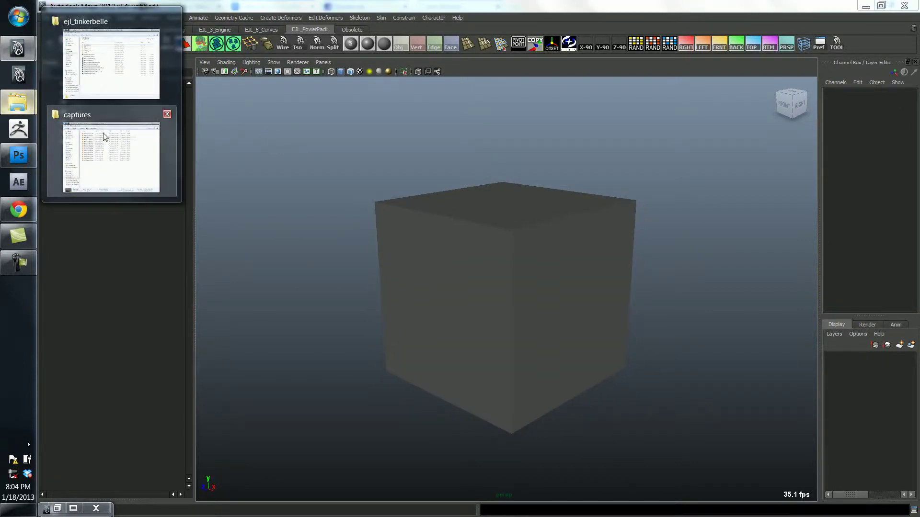
pyautogui.click(105, 81)
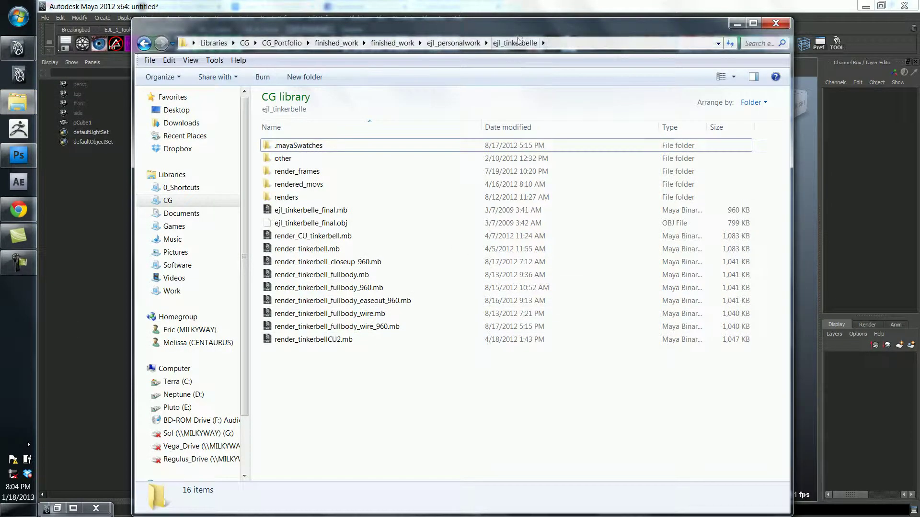
pyautogui.moveTo(518, 36); pyautogui.dragTo(733, 40)
pyautogui.moveTo(527, 214); pyautogui.dragTo(287, 251)
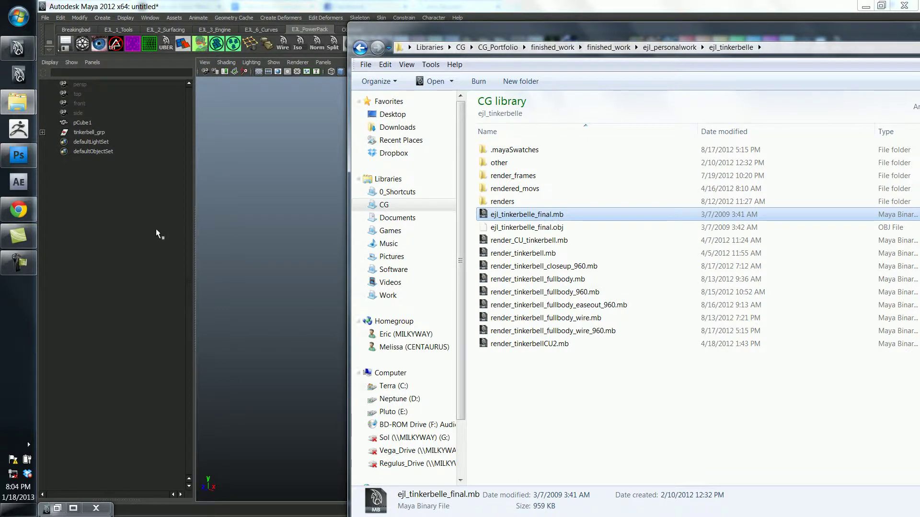
pyautogui.click(233, 215)
# - Delete the cube and bring the whole imported character into view from the front
pyautogui.click(512, 259)
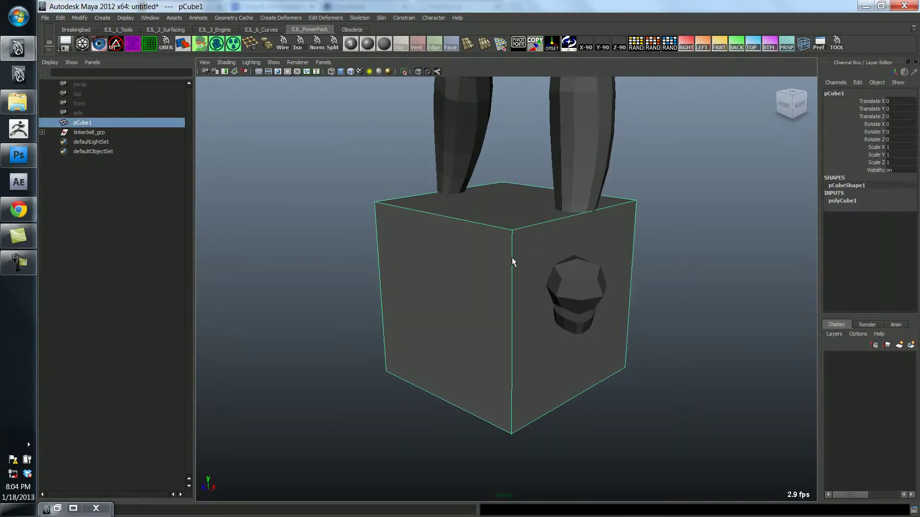
pyautogui.press('Delete')
pyautogui.scroll(-3, 537, 261)
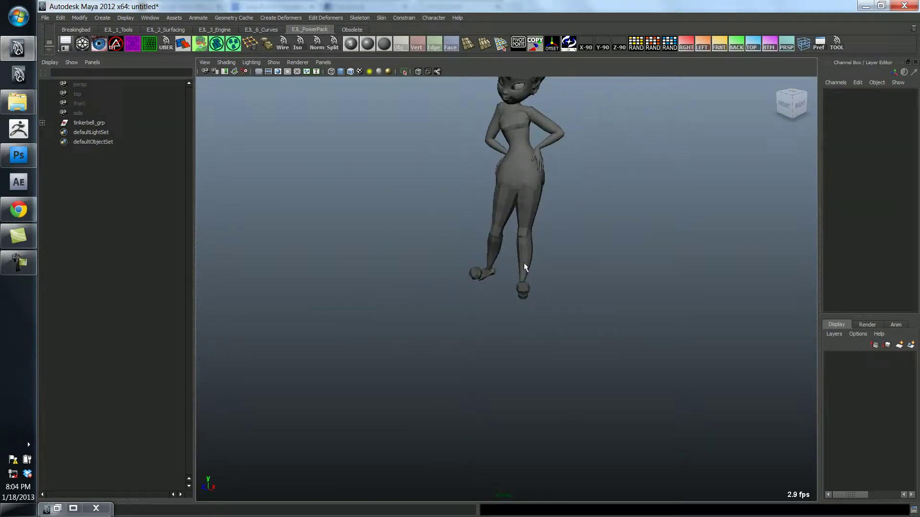
pyautogui.keyDown('alt'); pyautogui.moveTo(524, 257); pyautogui.dragTo(564, 339); pyautogui.keyUp('alt')
pyautogui.keyDown('alt'); pyautogui.moveTo(563, 337); pyautogui.dragTo(488, 318, button='middle'); pyautogui.keyUp('alt')
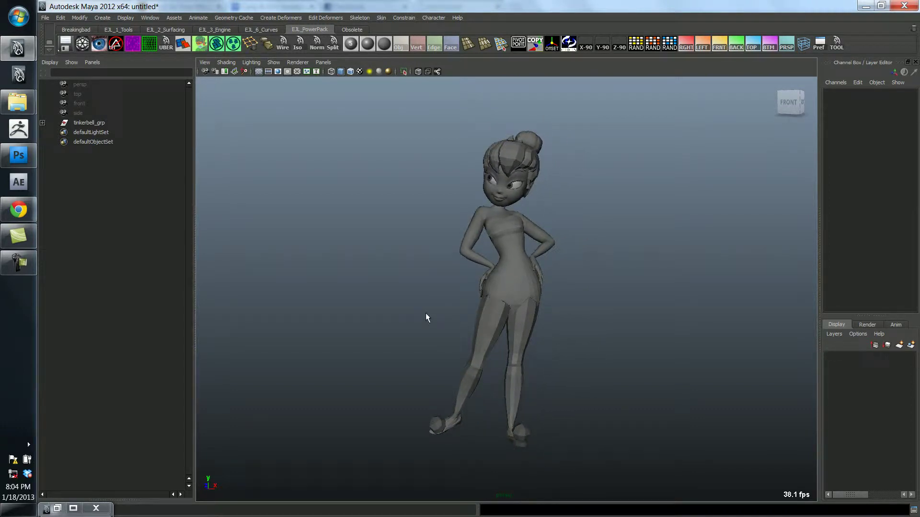
# - Examine the character's body, head and faceted hair from several sides
pyautogui.click(517, 347)
pyautogui.click(561, 358)
pyautogui.keyDown('alt'); pyautogui.moveTo(559, 366); pyautogui.dragTo(529, 365); pyautogui.keyUp('alt')
pyautogui.keyDown('alt'); pyautogui.moveTo(528, 365); pyautogui.dragTo(719, 391, button='right'); pyautogui.keyUp('alt')
pyautogui.keyDown('alt'); pyautogui.moveTo(616, 382); pyautogui.dragTo(670, 397); pyautogui.keyUp('alt')
pyautogui.keyDown('alt'); pyautogui.moveTo(583, 313); pyautogui.dragTo(597, 341, button='middle'); pyautogui.keyUp('alt')
pyautogui.keyDown('alt'); pyautogui.moveTo(597, 341); pyautogui.dragTo(635, 344, button='right'); pyautogui.keyUp('alt')
pyautogui.keyDown('alt'); pyautogui.moveTo(538, 292); pyautogui.dragTo(552, 350, button='middle'); pyautogui.keyUp('alt')
pyautogui.keyDown('alt'); pyautogui.moveTo(552, 353); pyautogui.dragTo(456, 273); pyautogui.keyUp('alt')
pyautogui.keyDown('alt'); pyautogui.moveTo(455, 273); pyautogui.dragTo(546, 314, button='middle'); pyautogui.keyUp('alt')
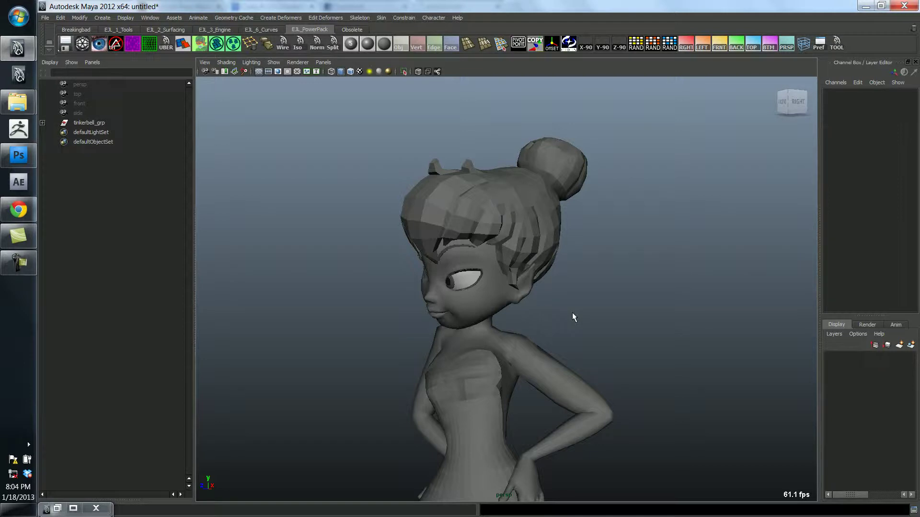
pyautogui.keyDown('alt'); pyautogui.moveTo(583, 308); pyautogui.dragTo(464, 261, button='right'); pyautogui.keyUp('alt')
pyautogui.keyDown('alt'); pyautogui.moveTo(464, 263); pyautogui.dragTo(585, 267); pyautogui.keyUp('alt')
# - Duplicate the main hair mesh and move the copy beside the head, to about -0.972 in X
pyautogui.click(519, 169)
pyautogui.keyDown('alt'); pyautogui.moveTo(566, 210); pyautogui.dragTo(578, 247); pyautogui.keyUp('alt')
pyautogui.press('w')
pyautogui.moveTo(585, 209); pyautogui.dragTo(480, 209)
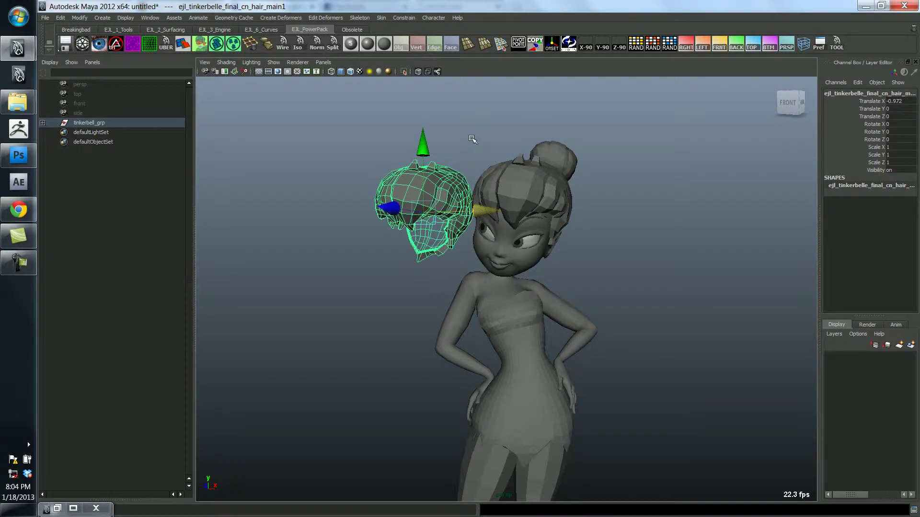
pyautogui.click(475, 143)
# - Turn on smooth preview for the original main hair mesh on the head
pyautogui.scroll(2, 475, 226)
pyautogui.keyDown('alt'); pyautogui.moveTo(474, 226); pyautogui.dragTo(536, 250, button='middle'); pyautogui.keyUp('alt')
pyautogui.scroll(3, 535, 250)
pyautogui.keyDown('alt'); pyautogui.moveTo(536, 250); pyautogui.dragTo(554, 293); pyautogui.keyUp('alt')
pyautogui.keyDown('alt'); pyautogui.moveTo(555, 294); pyautogui.dragTo(526, 270, button='right'); pyautogui.keyUp('alt')
pyautogui.keyDown('alt'); pyautogui.moveTo(526, 270); pyautogui.dragTo(507, 285, button='middle'); pyautogui.keyUp('alt')
pyautogui.moveTo(507, 285)
pyautogui.keyDown('alt'); pyautogui.mouseDown()
pyautogui.moveTo(507, 267)
pyautogui.moveTo(503, 283)
pyautogui.mouseUp(); pyautogui.keyUp('alt')
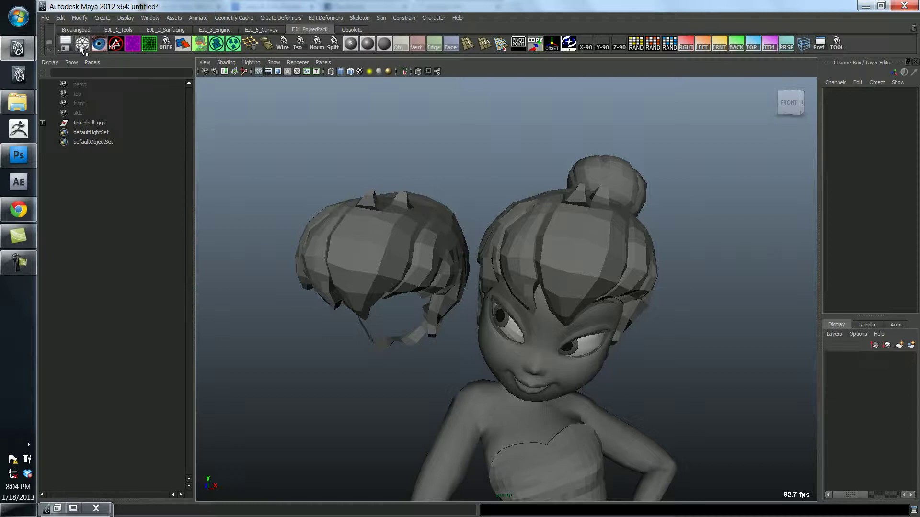
pyautogui.click(556, 247)
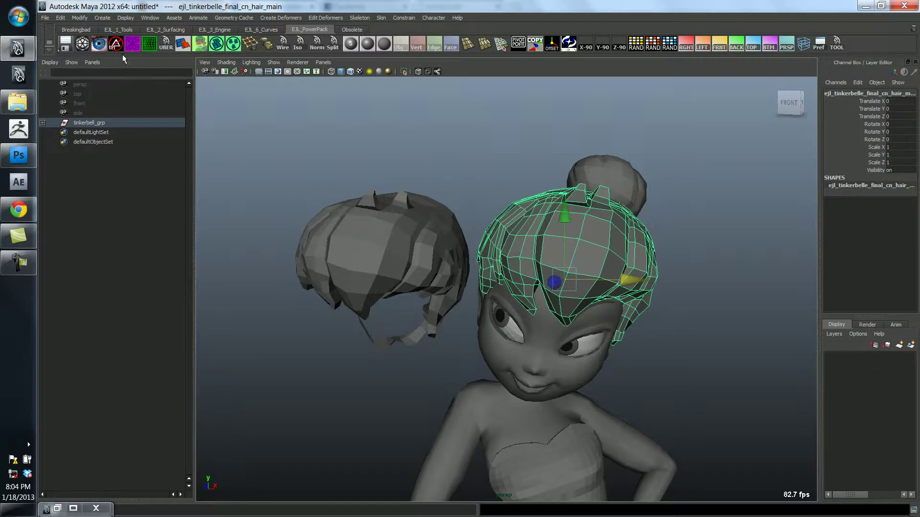
pyautogui.click(82, 44)
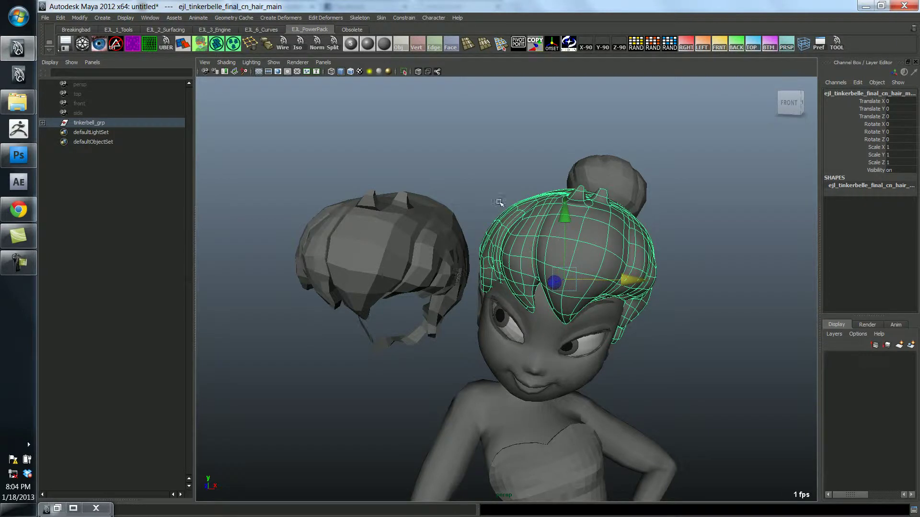
pyautogui.click(496, 172)
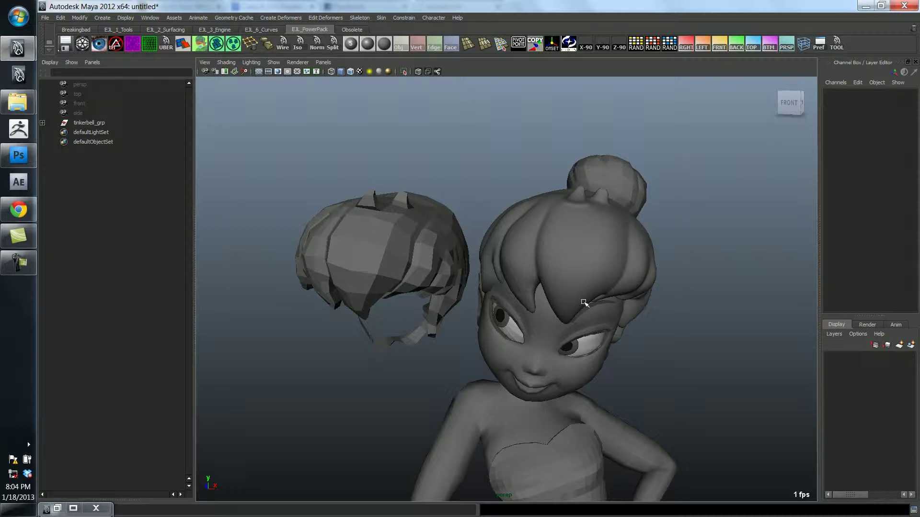
# - Switch the head's main hair mesh back to its unsmoothed display
pyautogui.click(526, 277)
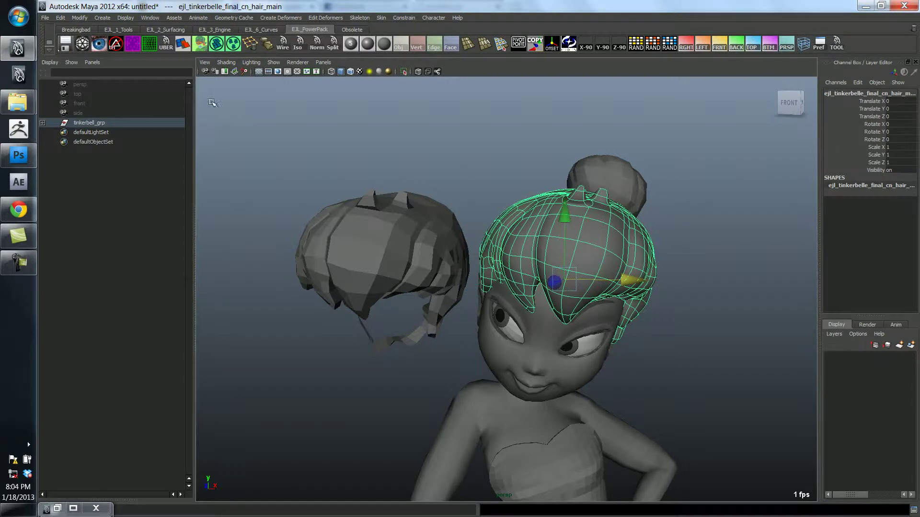
pyautogui.click(82, 46)
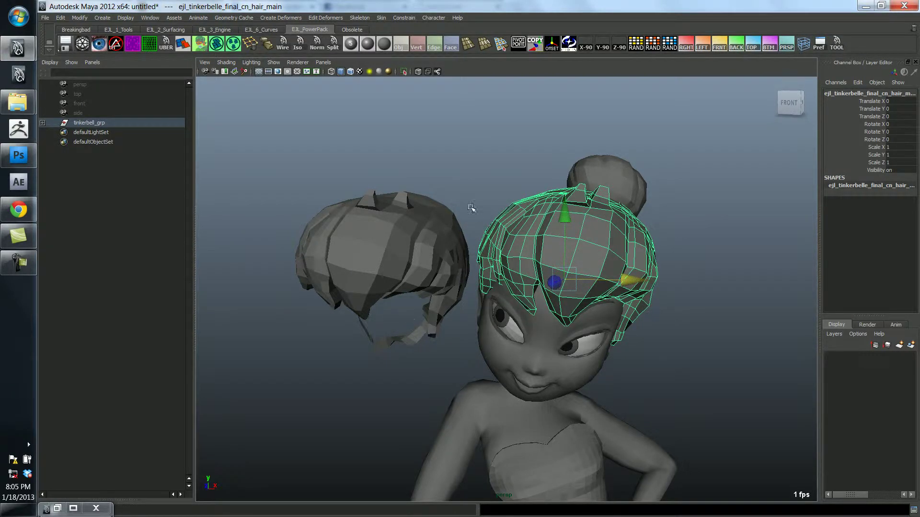
pyautogui.click(481, 232)
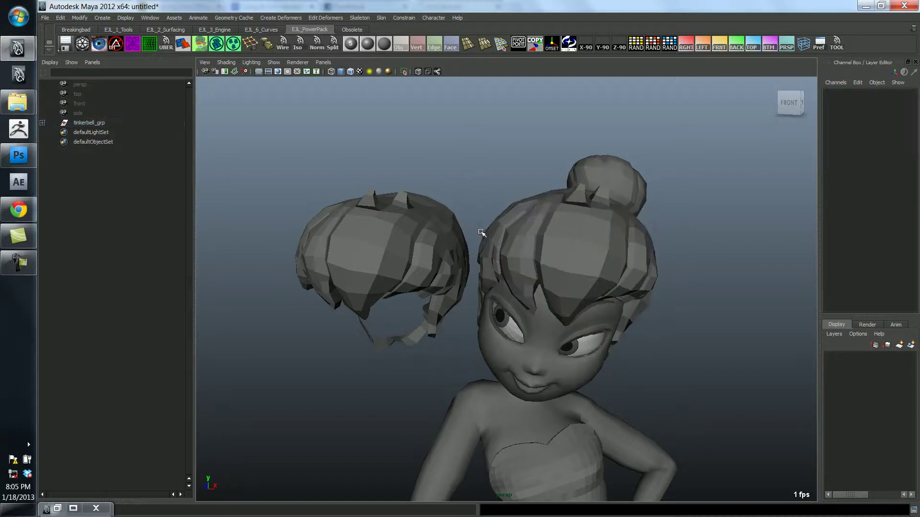
# - Apply the Mesh Smooth operation to the duplicated hair beside the head
pyautogui.click(565, 234)
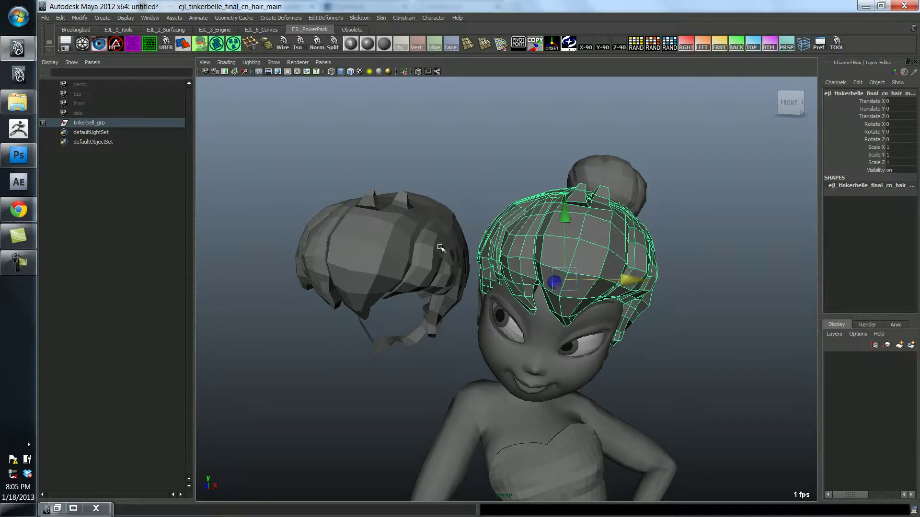
pyautogui.click(415, 259)
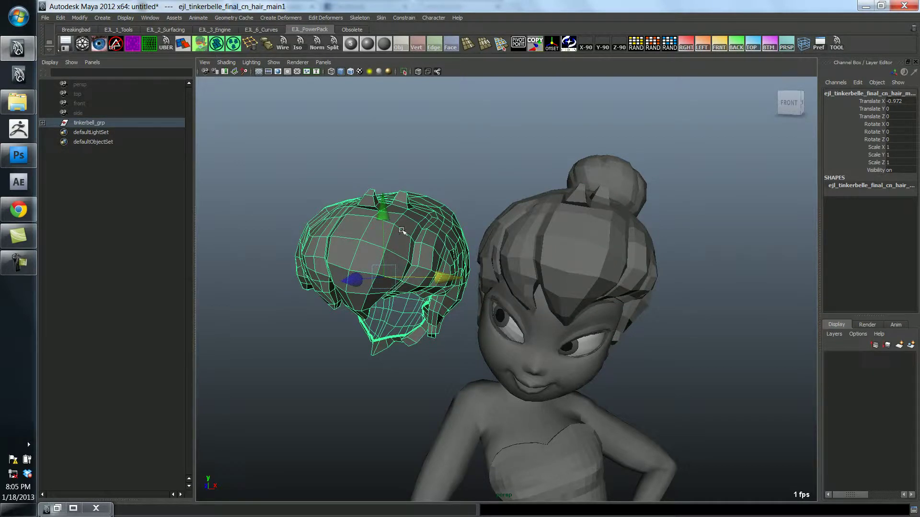
pyautogui.press('space')
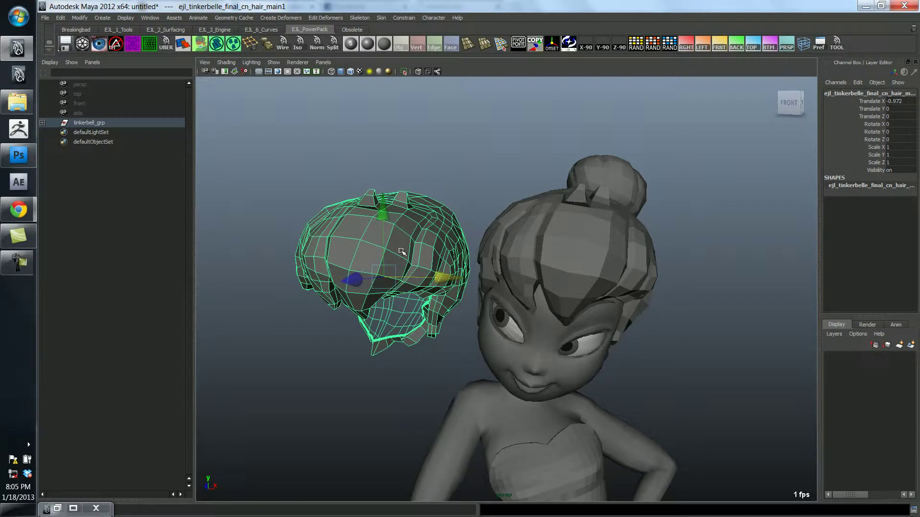
pyautogui.press('space')
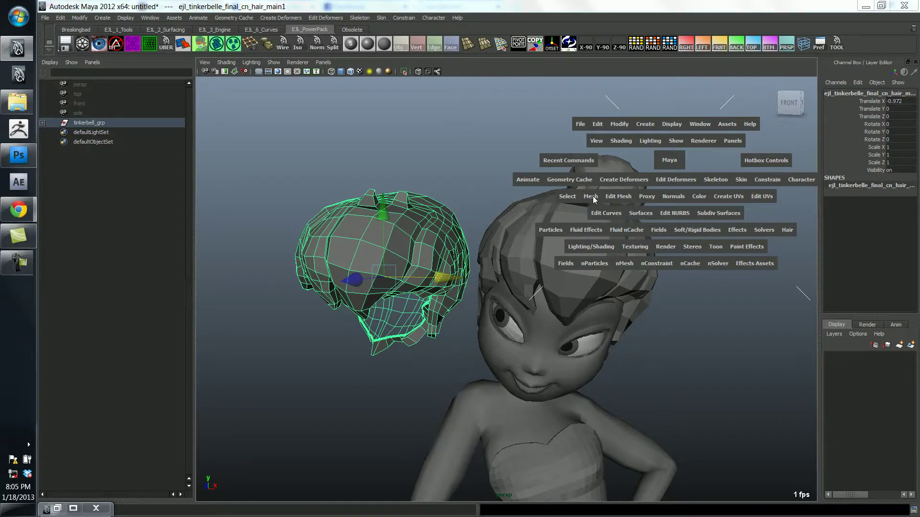
pyautogui.moveTo(592, 196); pyautogui.dragTo(608, 251)
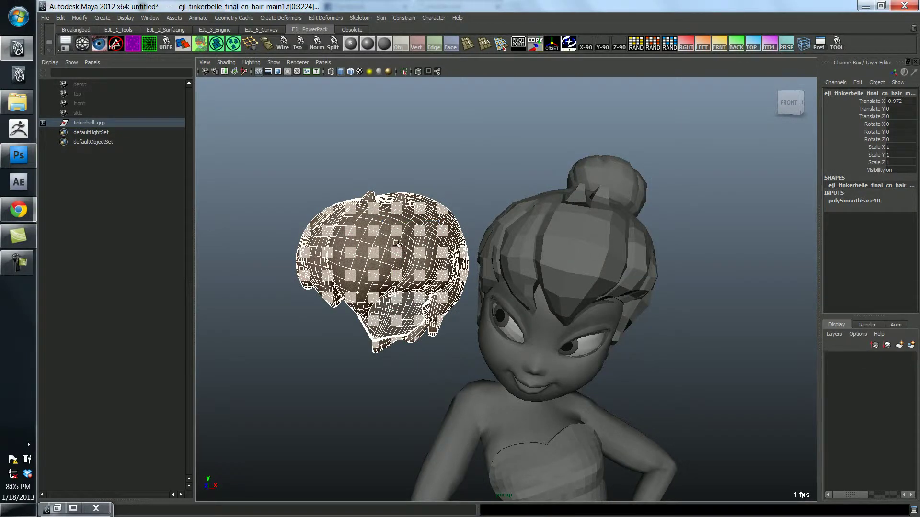
pyautogui.click(472, 210)
# - Turn smooth preview on again for the head's main hair mesh and check the smoothed copy's wireframe
pyautogui.click(528, 247)
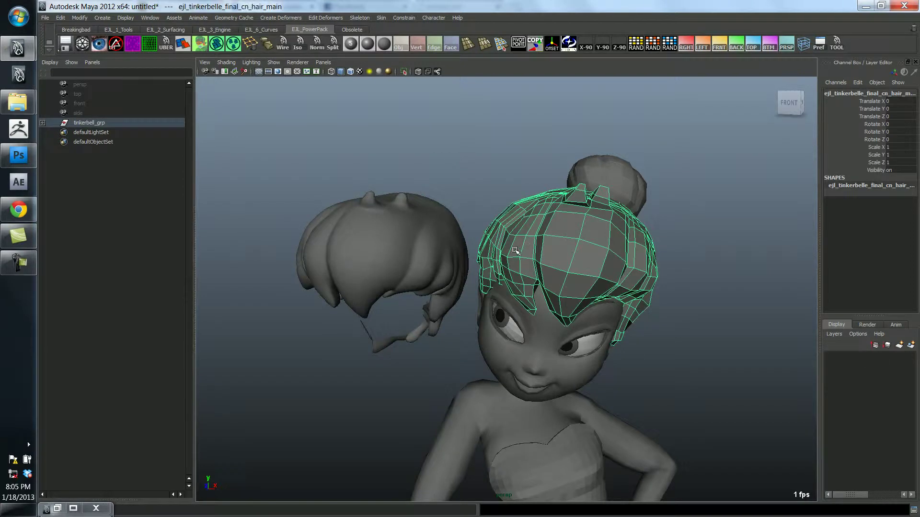
pyautogui.click(80, 46)
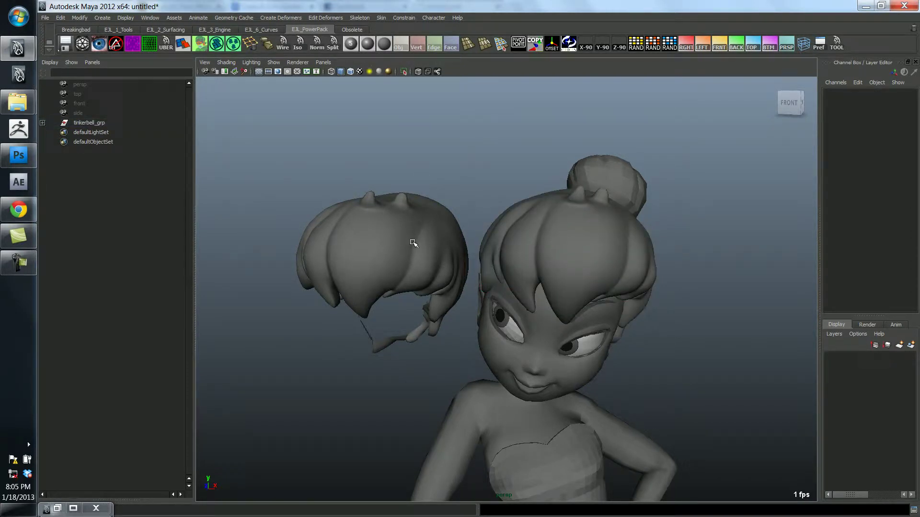
pyautogui.click(395, 250)
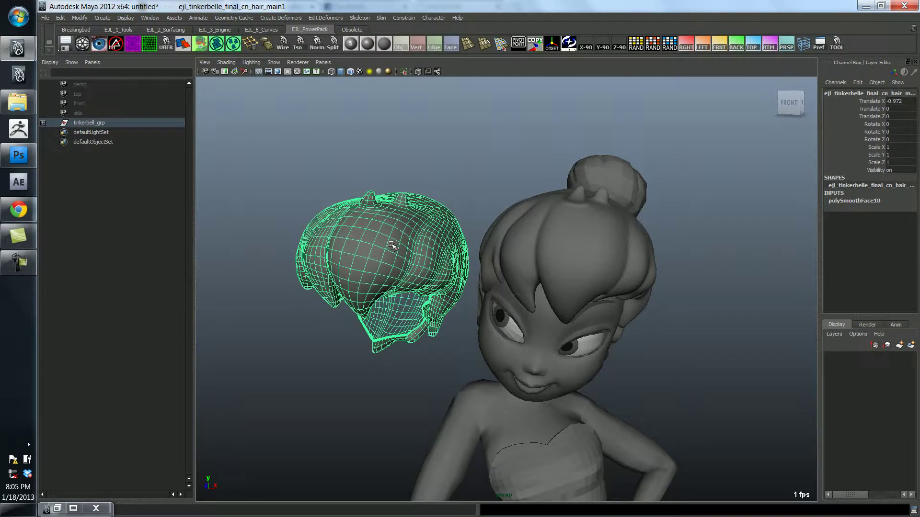
pyautogui.click(452, 186)
# - Compare the smooth-previewed hair with the smoothed copy up close, especially the small spikes on top
pyautogui.scroll(4, 463, 196)
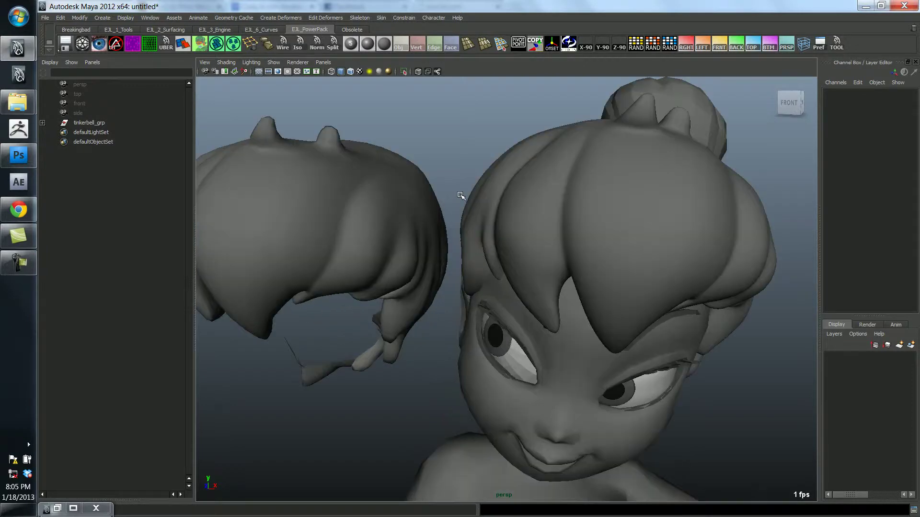
pyautogui.scroll(-2, 443, 226)
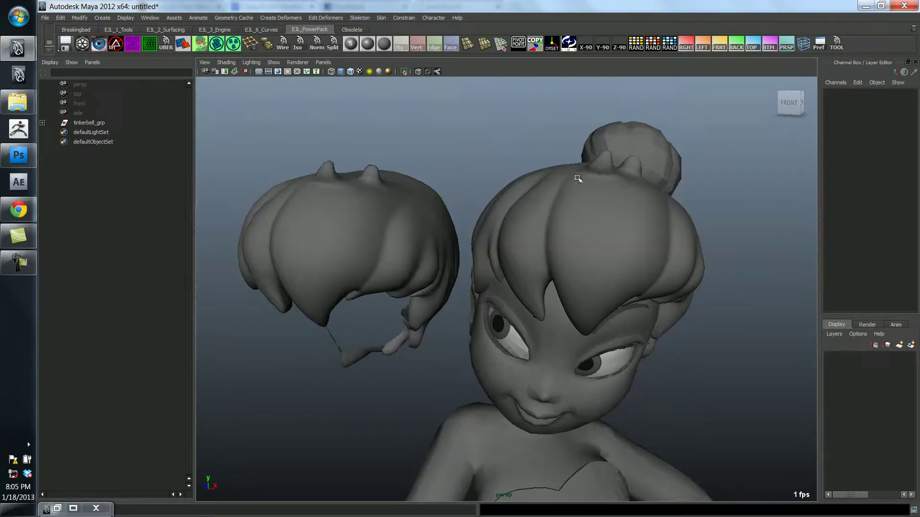
pyautogui.scroll(5, 626, 163)
pyautogui.keyDown('alt'); pyautogui.moveTo(624, 156); pyautogui.dragTo(520, 314, button='middle'); pyautogui.keyUp('alt')
pyautogui.keyDown('alt'); pyautogui.moveTo(520, 314); pyautogui.dragTo(455, 222, button='right'); pyautogui.keyUp('alt')
pyautogui.keyDown('alt'); pyautogui.moveTo(455, 222); pyautogui.dragTo(455, 209); pyautogui.keyUp('alt')
pyautogui.keyDown('alt'); pyautogui.moveTo(456, 209); pyautogui.dragTo(464, 238, button='middle'); pyautogui.keyUp('alt')
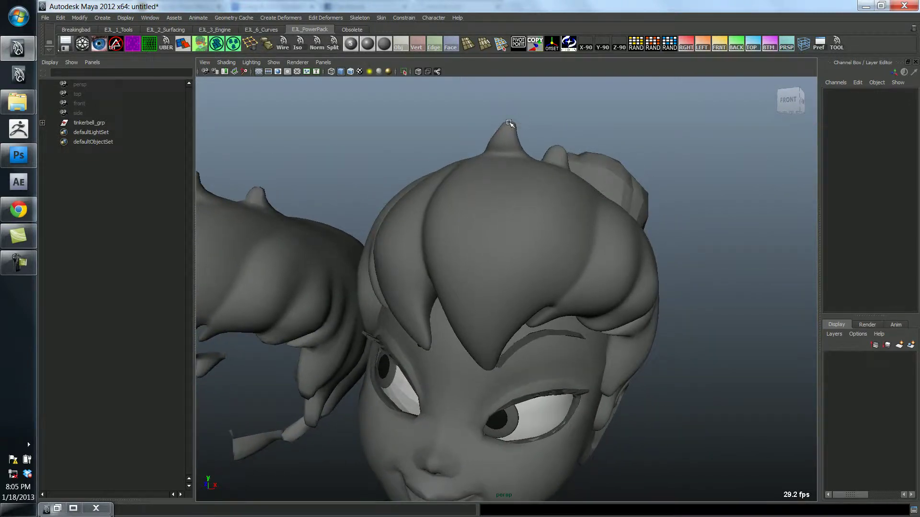
pyautogui.keyDown('alt'); pyautogui.moveTo(437, 174); pyautogui.dragTo(542, 168, button='middle'); pyautogui.keyUp('alt')
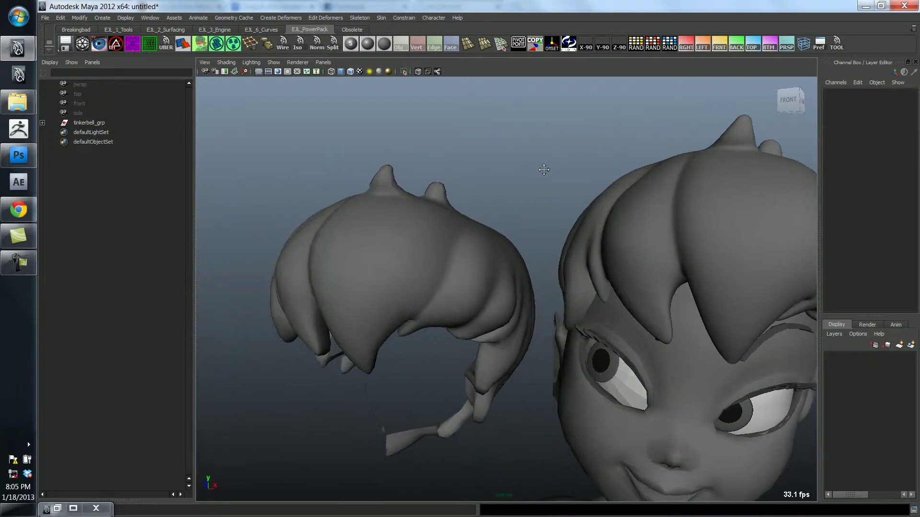
# - Apply the Smooth operation a second time to the duplicated hair beside the head
pyautogui.click(389, 179)
pyautogui.keyDown('alt'); pyautogui.moveTo(389, 179); pyautogui.dragTo(537, 234); pyautogui.keyUp('alt')
pyautogui.press('space')
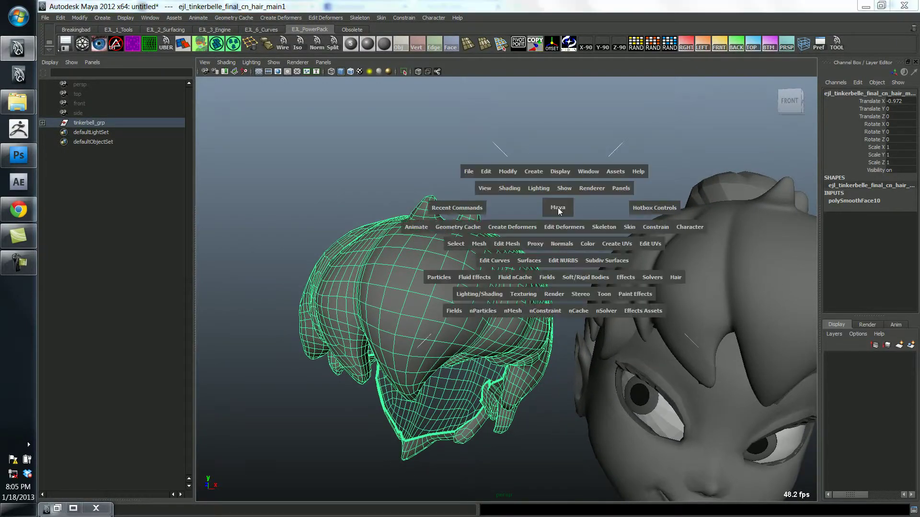
pyautogui.click(479, 244)
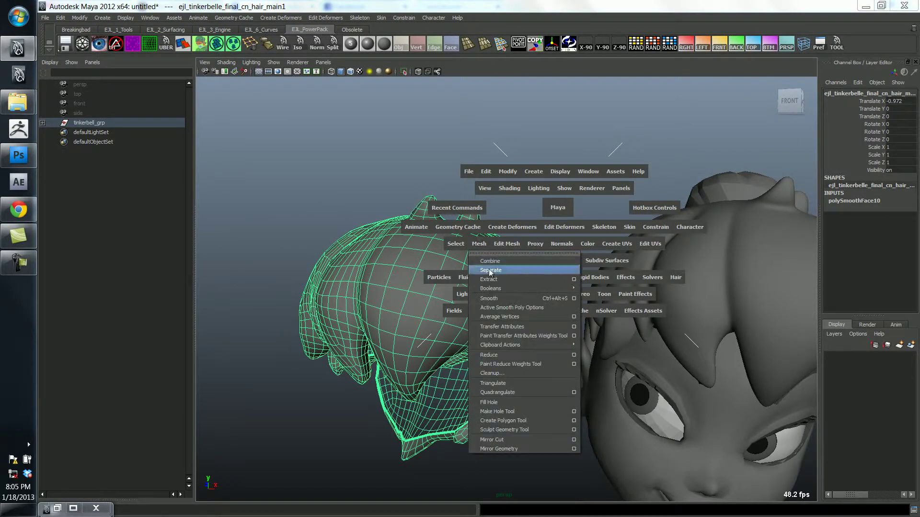
pyautogui.click(502, 298)
pyautogui.click(374, 179)
# - Return the head's main hair mesh to its unsmoothed display and deselect it
pyautogui.keyDown('alt'); pyautogui.moveTo(373, 180); pyautogui.dragTo(349, 240, button='right'); pyautogui.keyUp('alt')
pyautogui.keyDown('alt'); pyautogui.moveTo(350, 240); pyautogui.dragTo(439, 240); pyautogui.keyUp('alt')
pyautogui.click(607, 248)
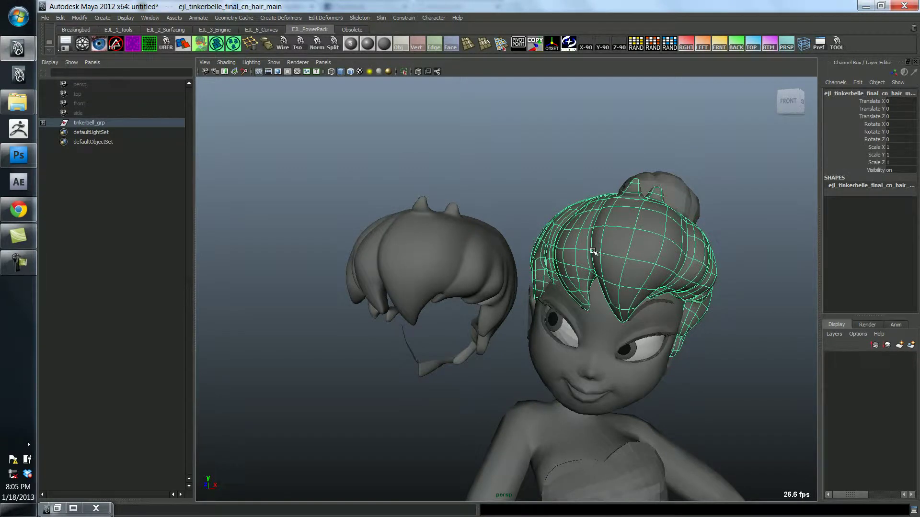
pyautogui.click(83, 42)
pyautogui.click(484, 173)
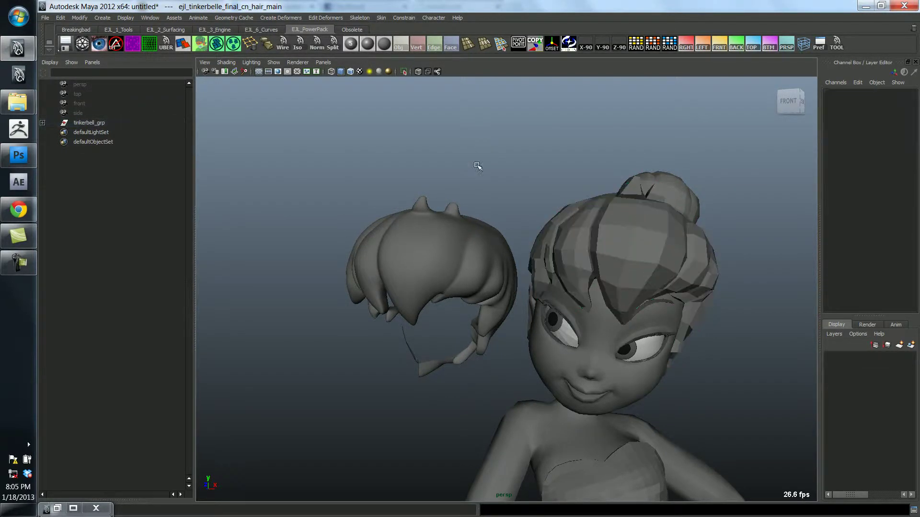
# - Compare the wireframe density of the head's unsmoothed hair with that of the smoothed copy
pyautogui.keyDown('alt'); pyautogui.moveTo(530, 225); pyautogui.dragTo(567, 251); pyautogui.keyUp('alt')
pyautogui.click(557, 262)
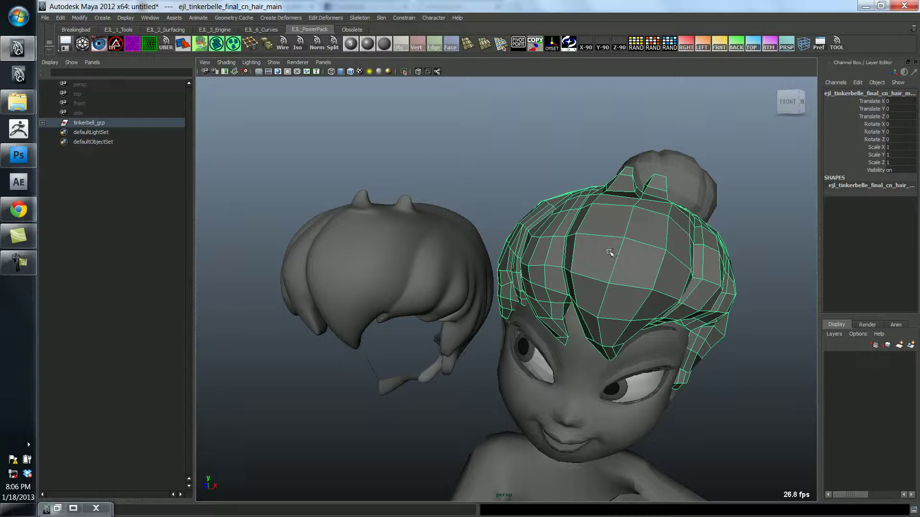
pyautogui.click(438, 245)
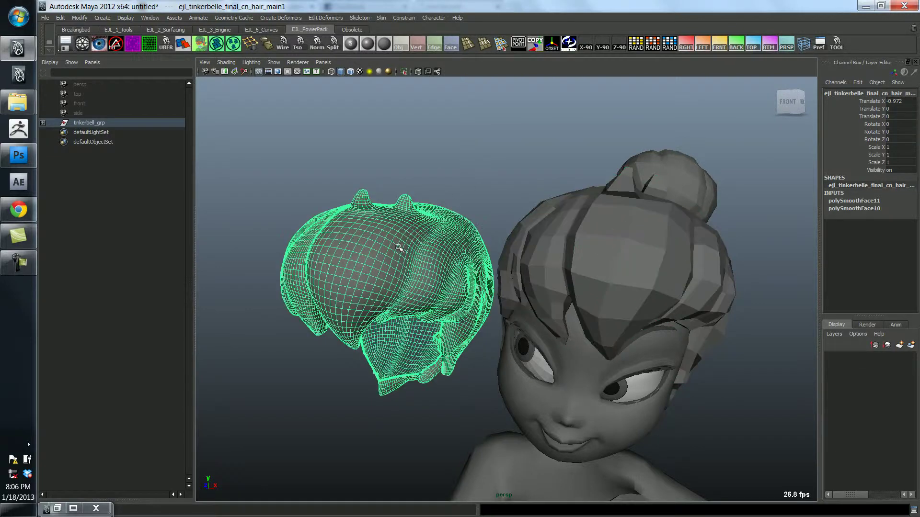
pyautogui.keyDown('alt'); pyautogui.moveTo(373, 237); pyautogui.dragTo(463, 227, button='middle'); pyautogui.keyUp('alt')
pyautogui.keyDown('alt'); pyautogui.moveTo(463, 227); pyautogui.dragTo(482, 222); pyautogui.keyUp('alt')
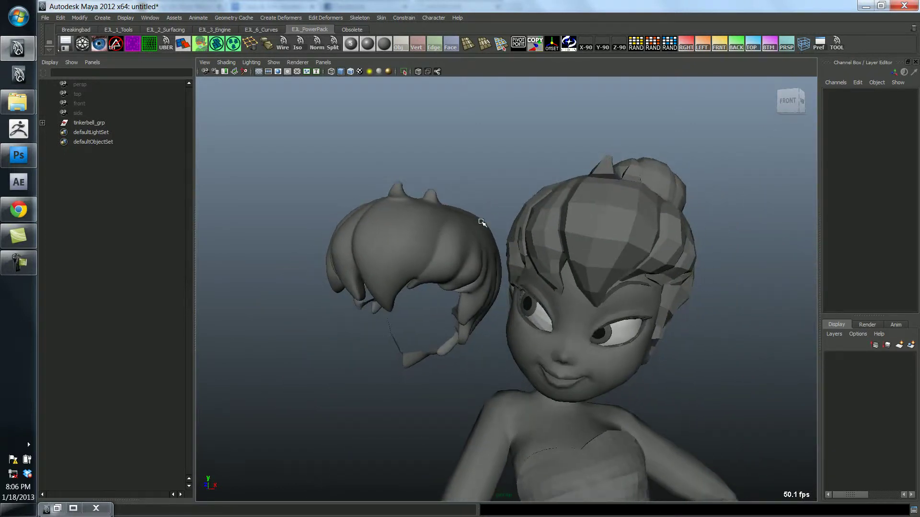
# - Delete the smoothed hair copy beside the head
pyautogui.click(442, 224)
pyautogui.press('Delete')
pyautogui.hotkey('ctrl', 'z')
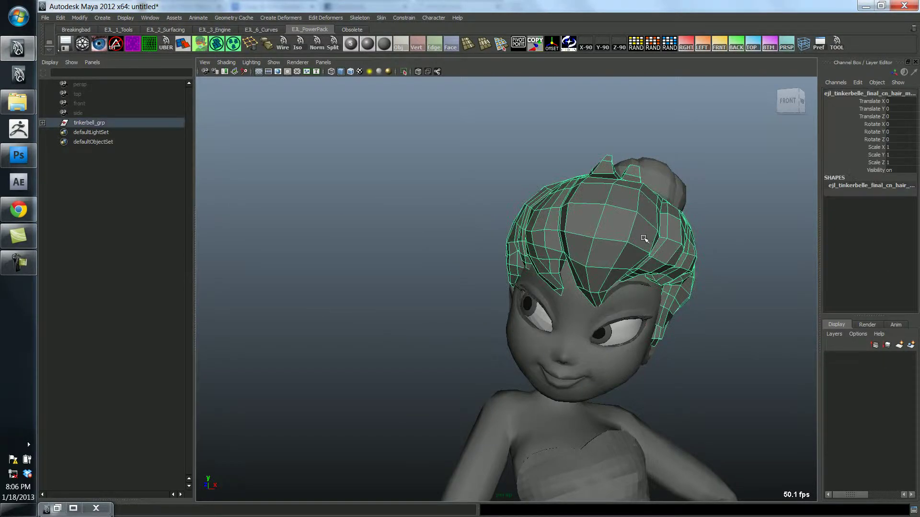
pyautogui.keyDown('alt'); pyautogui.moveTo(650, 241); pyautogui.dragTo(572, 225); pyautogui.keyUp('alt')
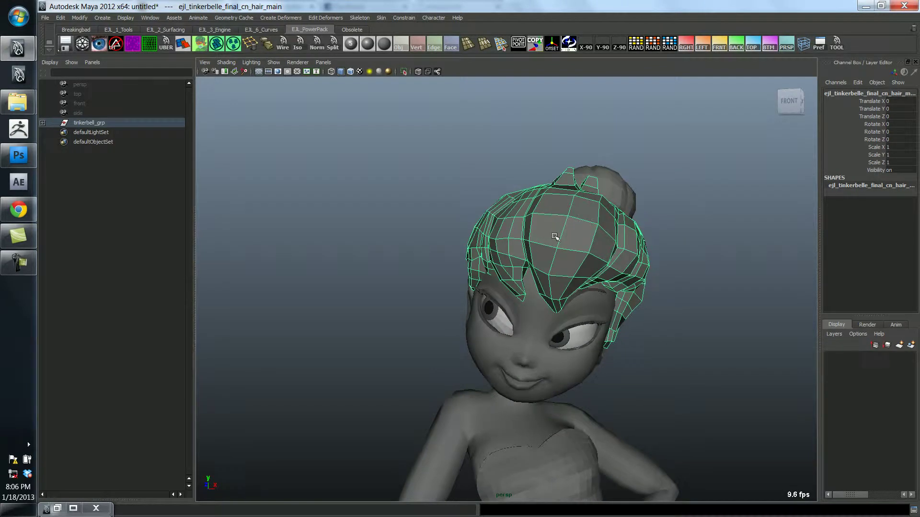
pyautogui.keyDown('alt'); pyautogui.moveTo(467, 279); pyautogui.dragTo(435, 266); pyautogui.keyUp('alt')
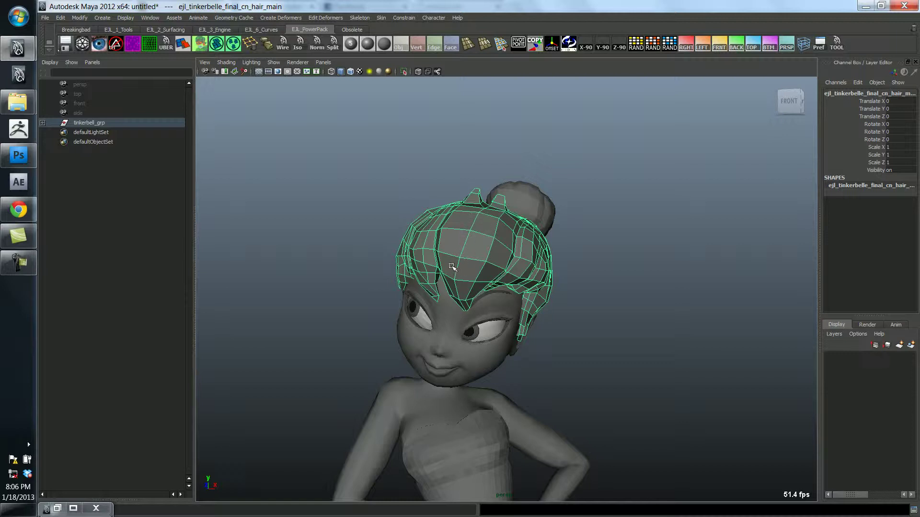
# - Turn smooth preview on for the head's main hair mesh and back off to compare both displays
pyautogui.click(80, 45)
pyautogui.click(82, 47)
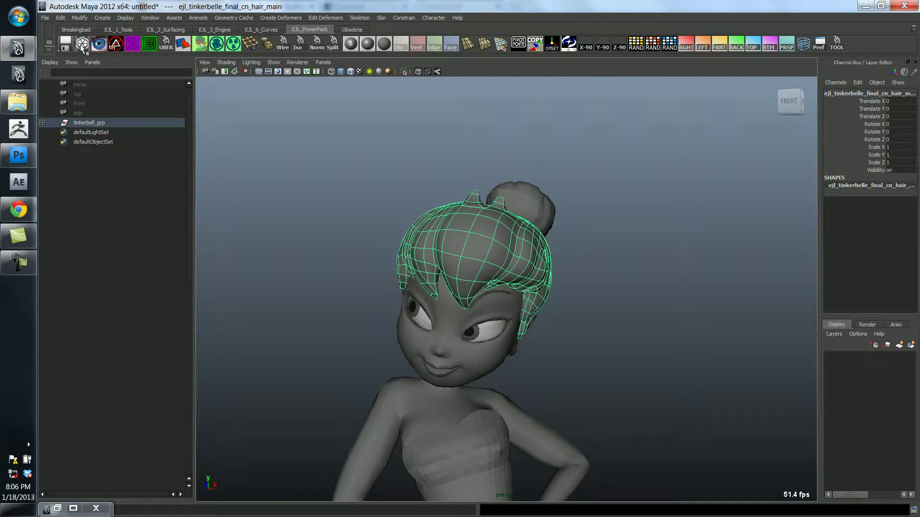
pyautogui.click(351, 284)
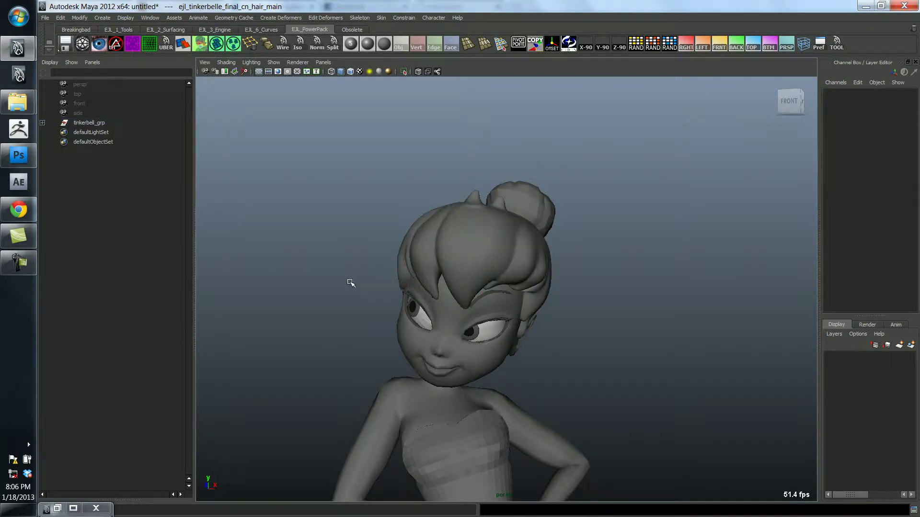
pyautogui.click(441, 242)
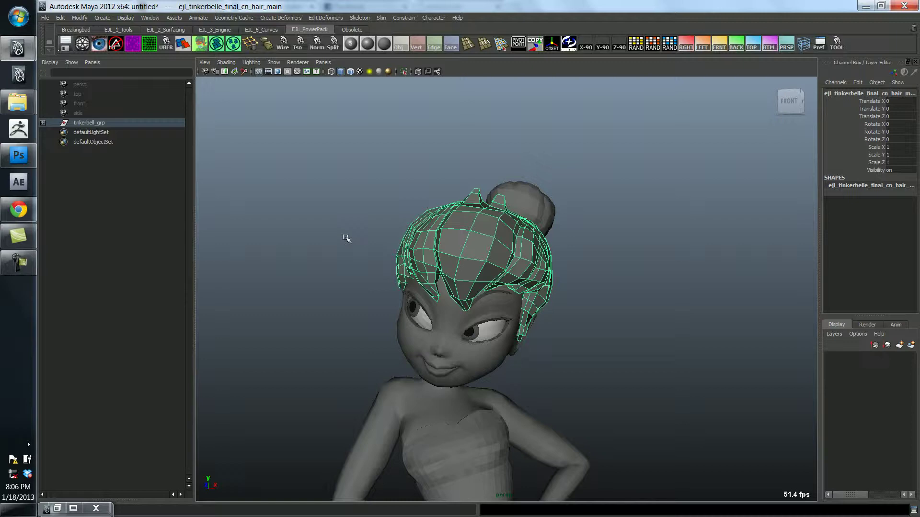
pyautogui.keyDown('alt'); pyautogui.moveTo(345, 237); pyautogui.dragTo(339, 149); pyautogui.keyUp('alt')
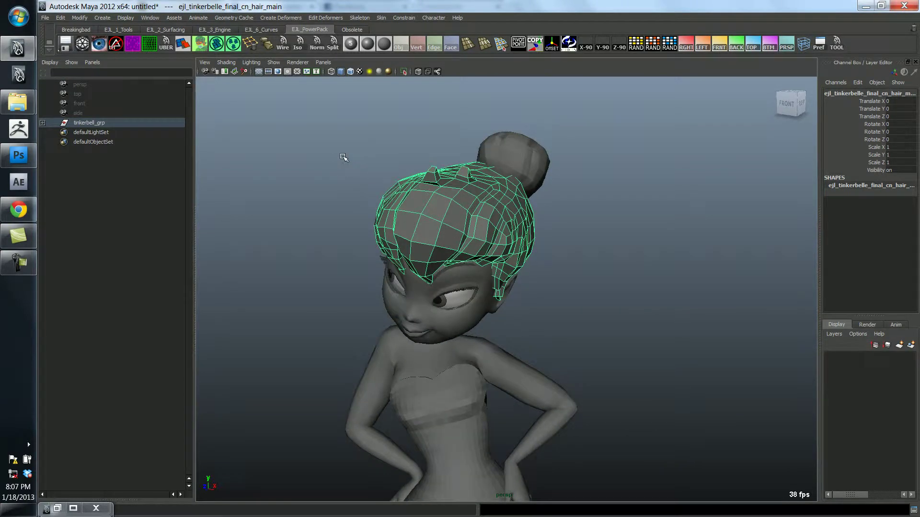
pyautogui.keyDown('alt'); pyautogui.moveTo(382, 208); pyautogui.dragTo(254, 181, button='right'); pyautogui.keyUp('alt')
pyautogui.keyDown('alt'); pyautogui.moveTo(283, 187); pyautogui.dragTo(304, 196, button='middle'); pyautogui.keyUp('alt')
pyautogui.moveTo(454, 197)
pyautogui.keyDown('alt'); pyautogui.mouseDown()
pyautogui.moveTo(383, 187)
pyautogui.moveTo(434, 185)
pyautogui.moveTo(450, 203)
pyautogui.mouseUp(); pyautogui.keyUp('alt')
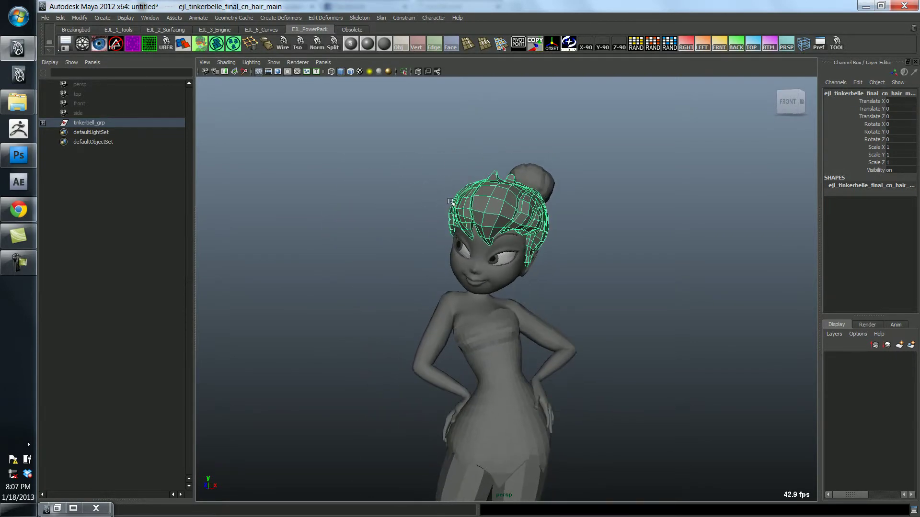
# - Turn smooth preview on for the head's main hair mesh and reselect the mesh
pyautogui.click(82, 43)
pyautogui.keyDown('alt'); pyautogui.moveTo(378, 215); pyautogui.dragTo(537, 216, button='right'); pyautogui.keyUp('alt')
pyautogui.keyDown('alt'); pyautogui.moveTo(438, 163); pyautogui.dragTo(445, 242, button='middle'); pyautogui.keyUp('alt')
pyautogui.keyDown('alt'); pyautogui.moveTo(445, 243); pyautogui.dragTo(509, 179, button='right'); pyautogui.keyUp('alt')
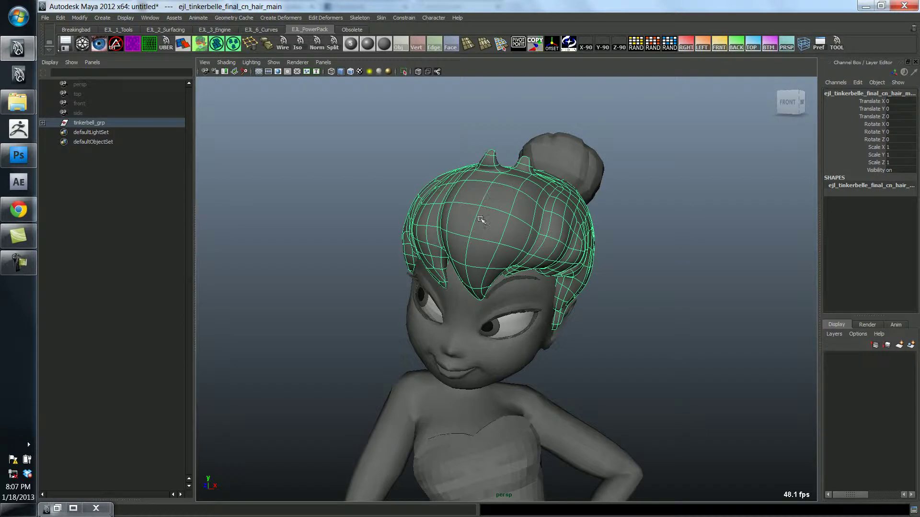
pyautogui.click(374, 155)
pyautogui.click(440, 240)
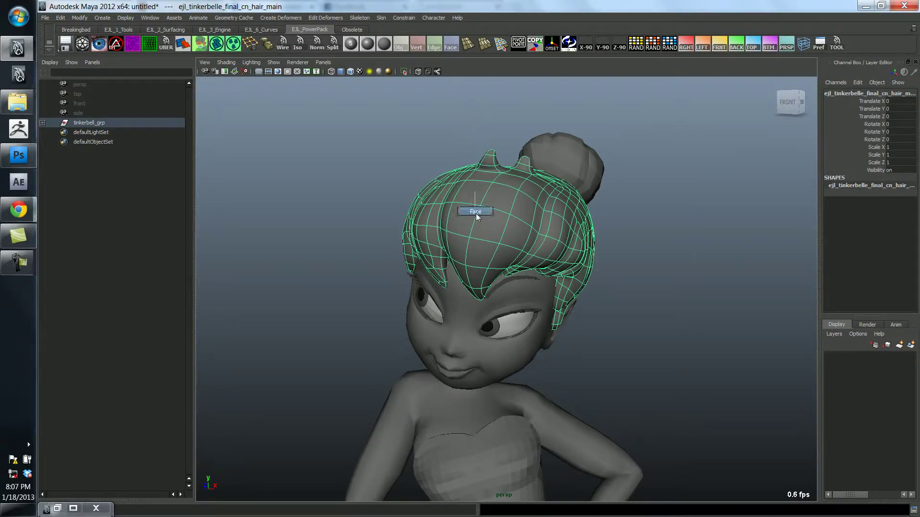
# - Select a single face on the upper front of the smooth-previewed hair and activate the Move tool
pyautogui.press('F11')
pyautogui.click(473, 194)
pyautogui.keyDown('alt'); pyautogui.moveTo(481, 202); pyautogui.dragTo(464, 201); pyautogui.keyUp('alt')
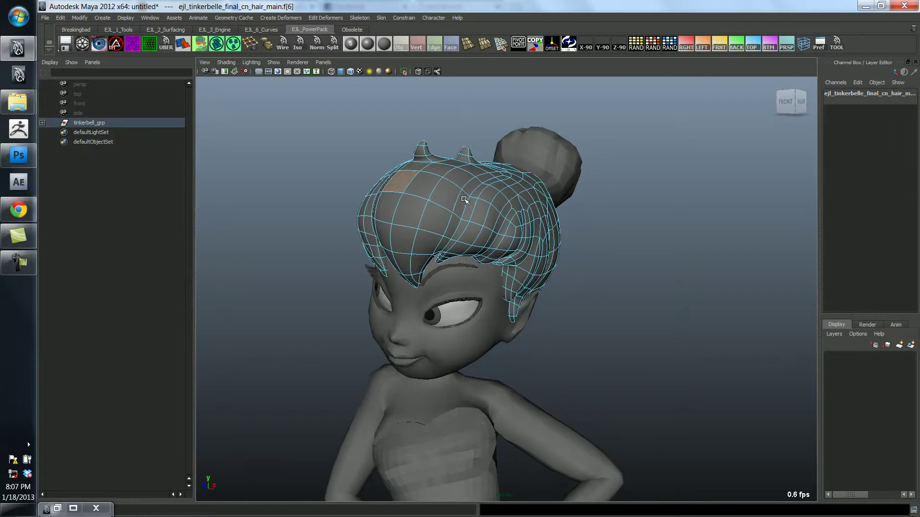
pyautogui.press('w')
pyautogui.keyDown('alt'); pyautogui.moveTo(464, 201); pyautogui.dragTo(475, 210, button='middle'); pyautogui.keyUp('alt')
pyautogui.keyDown('alt'); pyautogui.moveTo(474, 210); pyautogui.dragTo(468, 207, button='right'); pyautogui.keyUp('alt')
pyautogui.moveTo(468, 208)
pyautogui.keyDown('alt'); pyautogui.mouseDown()
pyautogui.moveTo(478, 224)
pyautogui.moveTo(477, 213)
pyautogui.mouseUp(); pyautogui.keyUp('alt')
pyautogui.moveTo(391, 182)
pyautogui.mouseDown()
pyautogui.moveTo(386, 149)
pyautogui.moveTo(385, 194)
pyautogui.moveTo(386, 151)
pyautogui.moveTo(390, 185)
pyautogui.mouseUp()
pyautogui.moveTo(334, 251)
pyautogui.mouseDown()
pyautogui.moveTo(294, 250)
pyautogui.moveTo(334, 251)
pyautogui.mouseUp()
pyautogui.keyDown('alt'); pyautogui.moveTo(336, 254); pyautogui.dragTo(370, 239); pyautogui.keyUp('alt')
pyautogui.moveTo(370, 240)
pyautogui.keyDown('alt'); pyautogui.mouseDown(button='right')
pyautogui.moveTo(384, 263)
pyautogui.moveTo(368, 264)
pyautogui.moveTo(374, 253)
pyautogui.mouseUp(button='right'); pyautogui.keyUp('alt')
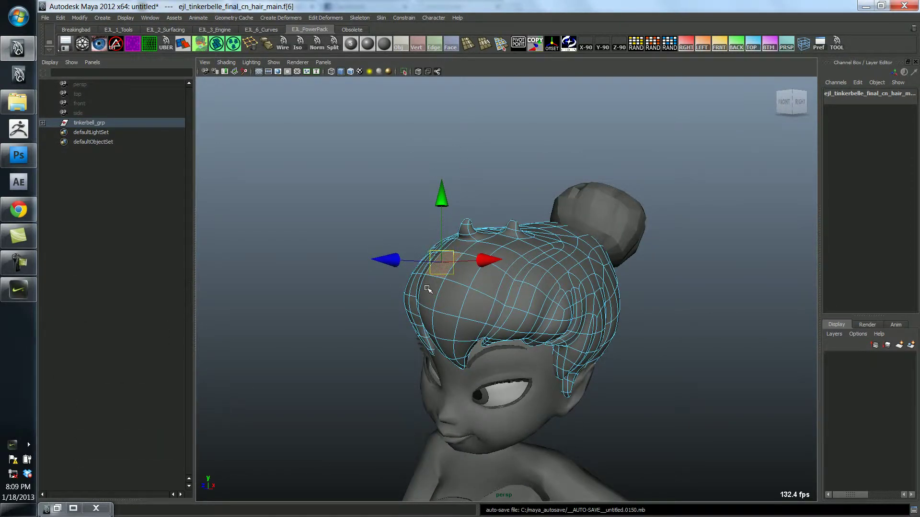
# - Nudge a vertex and an edge on the front of the smooth-previewed hair, and return to object selection
pyautogui.press('F9')
pyautogui.click(469, 286)
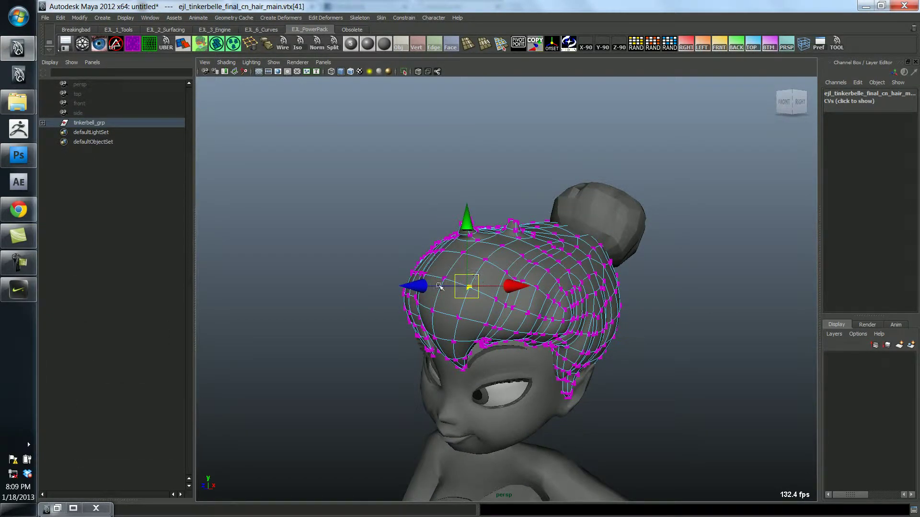
pyautogui.moveTo(436, 287); pyautogui.dragTo(456, 268)
pyautogui.press('F10')
pyautogui.click(455, 262)
pyautogui.moveTo(454, 201)
pyautogui.mouseDown()
pyautogui.moveTo(453, 222)
pyautogui.moveTo(451, 192)
pyautogui.moveTo(454, 211)
pyautogui.mouseUp()
pyautogui.press('F8')
pyautogui.click(349, 197)
pyautogui.keyDown('alt'); pyautogui.moveTo(364, 201); pyautogui.dragTo(454, 223); pyautogui.keyUp('alt')
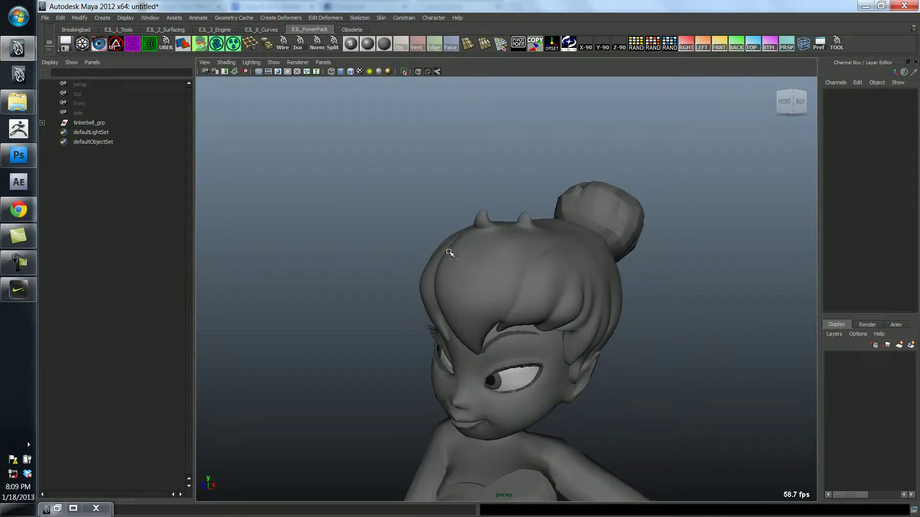
# - Switch the main hair to its unsmoothed display to check its cage, and turn smooth preview back on
pyautogui.click(493, 275)
pyautogui.press('1')
pyautogui.click(419, 263)
pyautogui.click(433, 307)
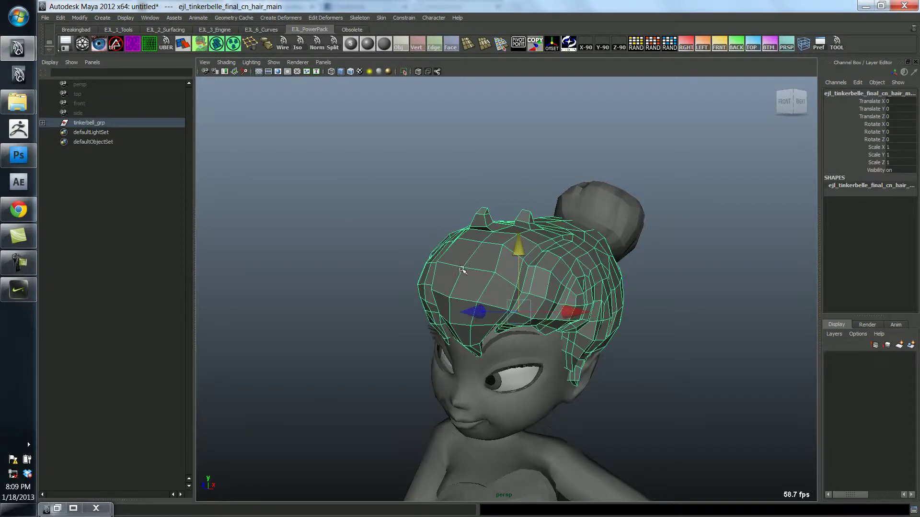
pyautogui.click(338, 200)
pyautogui.click(458, 282)
pyautogui.press('3')
# - Pull a vertex at the front of the smooth-previewed hair forward and up, and return to object selection
pyautogui.moveTo(468, 270); pyautogui.dragTo(355, 235, button='right')
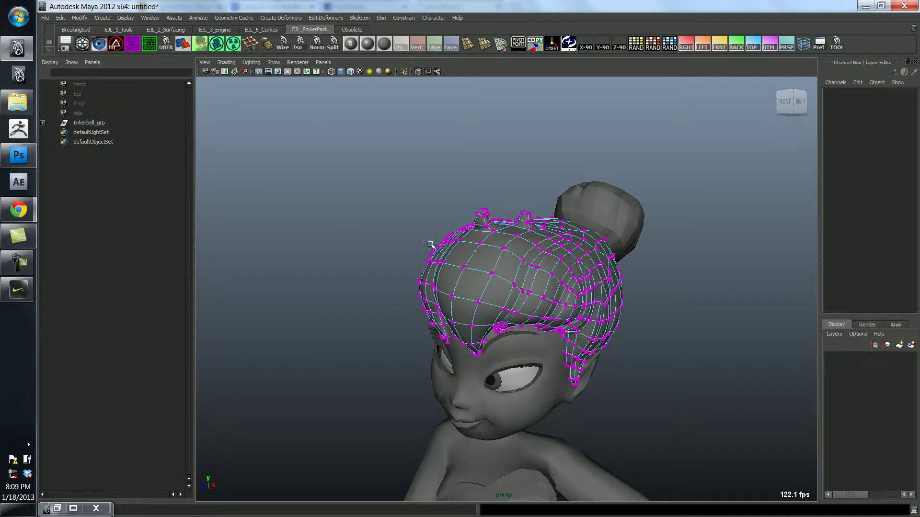
pyautogui.click(593, 356)
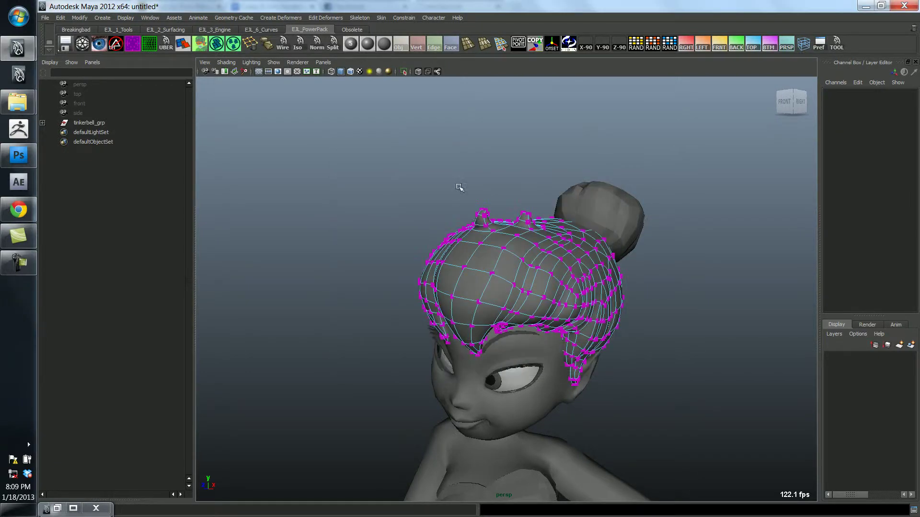
pyautogui.click(463, 271)
pyautogui.keyDown('alt'); pyautogui.moveTo(479, 275); pyautogui.dragTo(481, 267); pyautogui.keyUp('alt')
pyautogui.moveTo(303, 254); pyautogui.dragTo(265, 252)
pyautogui.moveTo(339, 193); pyautogui.dragTo(335, 177)
pyautogui.moveTo(276, 236); pyautogui.dragTo(264, 236)
pyautogui.moveTo(357, 291); pyautogui.dragTo(378, 270, button='right')
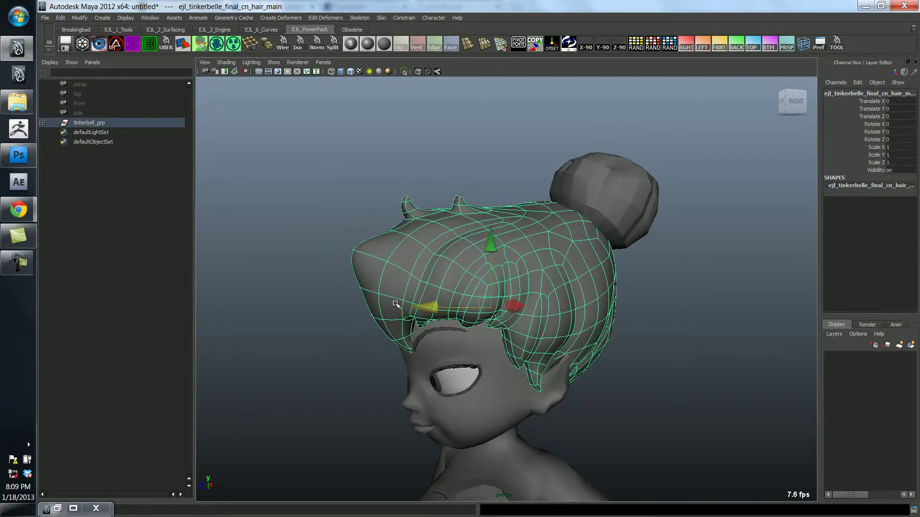
# - Show the reshaped hair unsmoothed to examine the pulled-out front vertex
pyautogui.click(343, 314)
pyautogui.keyDown('alt'); pyautogui.moveTo(343, 314); pyautogui.dragTo(479, 287); pyautogui.keyUp('alt')
pyautogui.click(572, 271)
pyautogui.keyDown('alt'); pyautogui.moveTo(647, 205); pyautogui.dragTo(383, 276); pyautogui.keyUp('alt')
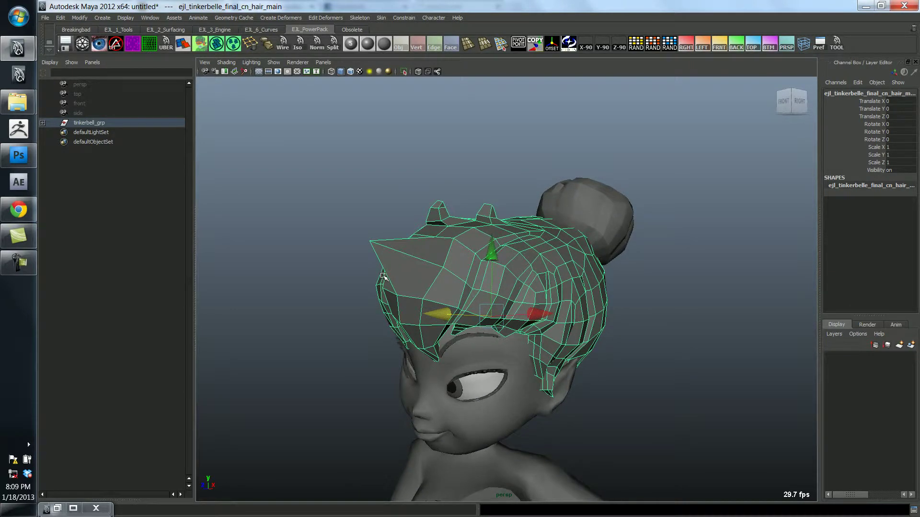
# - Toggle smooth preview on and off again on the reshaped hair to compare its two displays
pyautogui.hotkey('ctrl', 'z')
pyautogui.click(400, 281)
pyautogui.press('3')
pyautogui.press('1')
pyautogui.click(339, 226)
pyautogui.click(410, 277)
# - Examine the rest of the character down to the feet, selecting the right leg to see its mesh
pyautogui.scroll(-3, 437, 277)
pyautogui.keyDown('alt'); pyautogui.moveTo(437, 277); pyautogui.dragTo(463, 191, button='middle'); pyautogui.keyUp('alt')
pyautogui.keyDown('alt'); pyautogui.moveTo(484, 263); pyautogui.dragTo(597, 306); pyautogui.keyUp('alt')
pyautogui.keyDown('alt'); pyautogui.moveTo(527, 201); pyautogui.dragTo(589, 364, button='middle'); pyautogui.keyUp('alt')
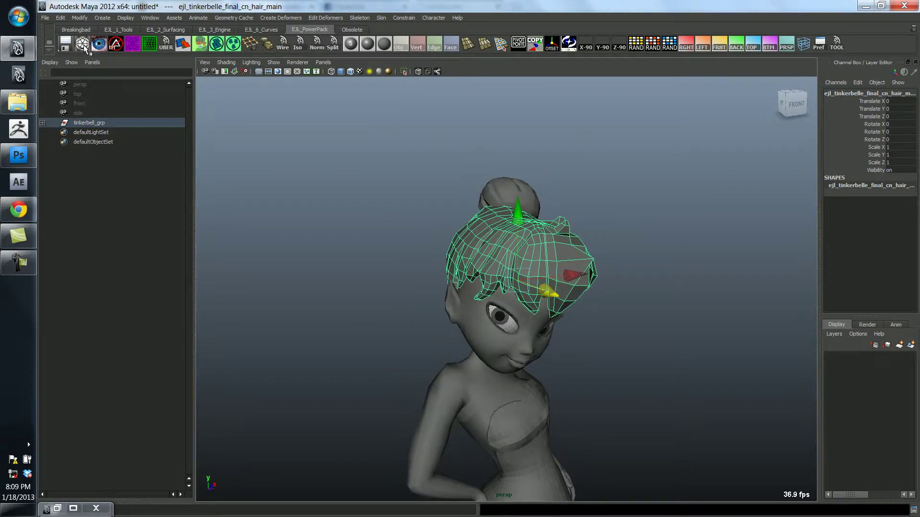
pyautogui.keyDown('alt'); pyautogui.moveTo(534, 415); pyautogui.dragTo(565, 211, button='middle'); pyautogui.keyUp('alt')
pyautogui.keyDown('alt'); pyautogui.moveTo(565, 211); pyautogui.dragTo(534, 203); pyautogui.keyUp('alt')
pyautogui.keyDown('alt'); pyautogui.moveTo(574, 300); pyautogui.dragTo(574, 206, button='middle'); pyautogui.keyUp('alt')
pyautogui.click(497, 251)
pyautogui.keyDown('alt'); pyautogui.moveTo(439, 341); pyautogui.dragTo(505, 234, button='middle'); pyautogui.keyUp('alt')
pyautogui.click(481, 320)
pyautogui.click(463, 325)
pyautogui.keyDown('alt'); pyautogui.moveTo(536, 362); pyautogui.dragTo(482, 339); pyautogui.keyUp('alt')
pyautogui.keyDown('alt'); pyautogui.moveTo(483, 338); pyautogui.dragTo(458, 350, button='right'); pyautogui.keyUp('alt')
pyautogui.keyDown('alt'); pyautogui.moveTo(474, 361); pyautogui.dragTo(468, 308, button='middle'); pyautogui.keyUp('alt')
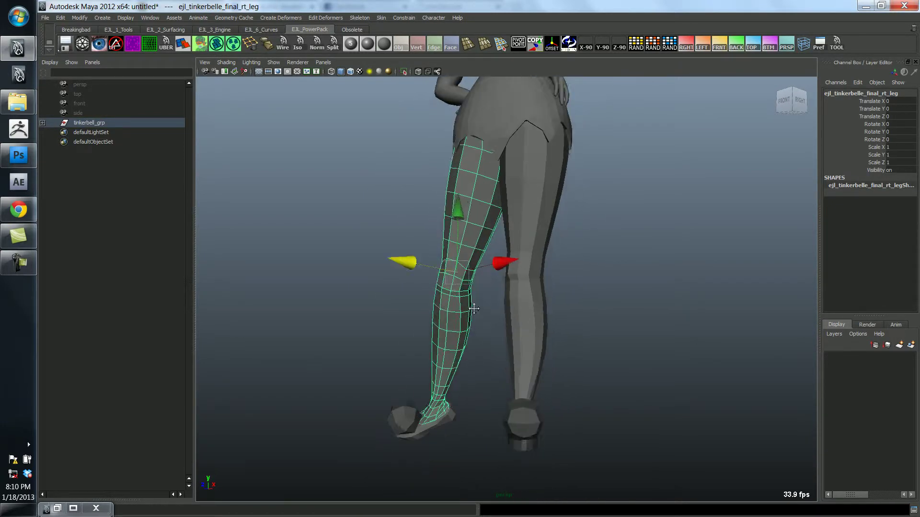
pyautogui.keyDown('alt'); pyautogui.moveTo(468, 308); pyautogui.dragTo(407, 288, button='right'); pyautogui.keyUp('alt')
# - Add tinkerbell_grp to a new display layer and hide that layer
pyautogui.click(86, 123)
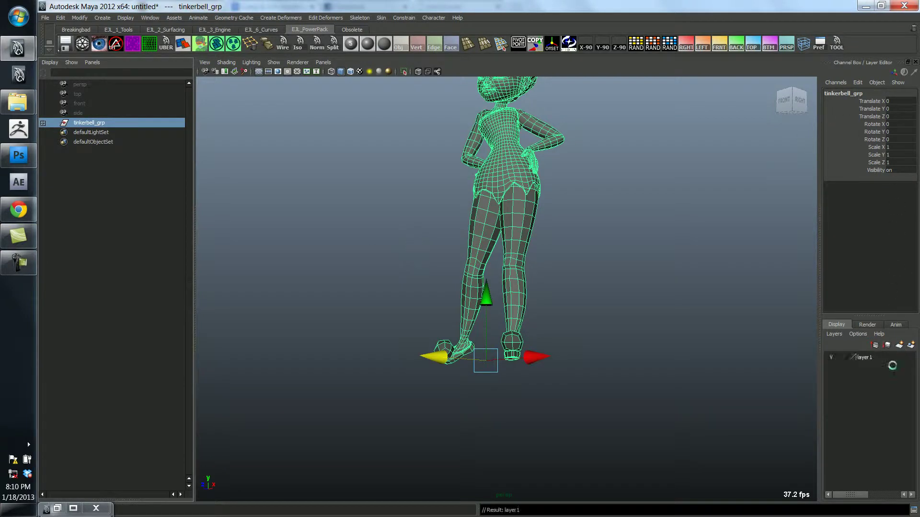
pyautogui.rightClick(865, 364)
pyautogui.click(863, 373)
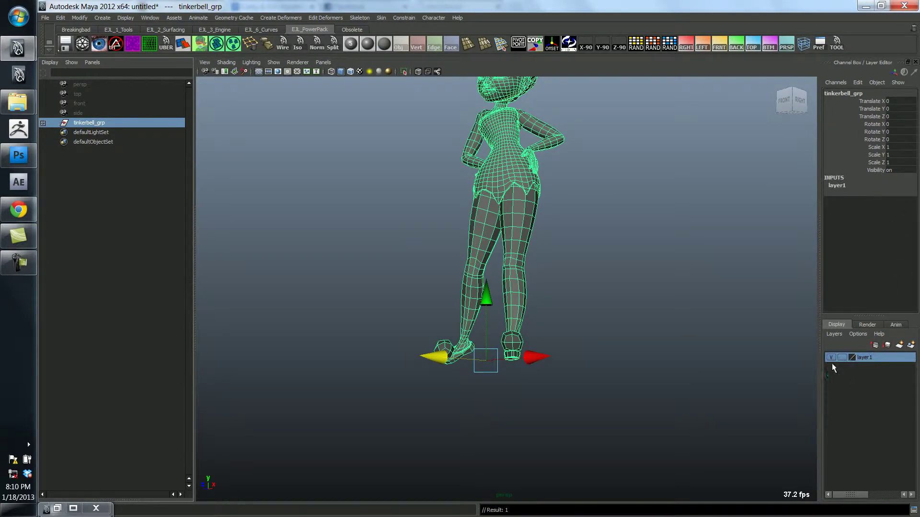
pyautogui.click(831, 357)
pyautogui.click(536, 285)
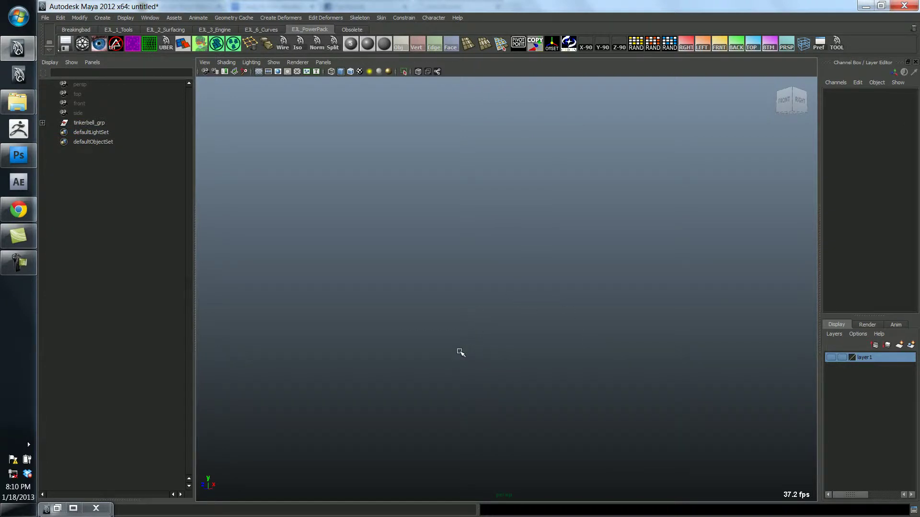
# - Create a polygon cube at the origin and frame it in the view
pyautogui.keyDown('shift'); pyautogui.moveTo(461, 350); pyautogui.dragTo(464, 370, button='right'); pyautogui.keyUp('shift')
pyautogui.keyDown('alt'); pyautogui.moveTo(468, 370); pyautogui.dragTo(431, 372); pyautogui.keyUp('alt')
pyautogui.keyDown('alt'); pyautogui.moveTo(431, 372); pyautogui.dragTo(538, 399, button='right'); pyautogui.keyUp('alt')
pyautogui.keyDown('alt'); pyautogui.moveTo(584, 384); pyautogui.dragTo(540, 300, button='middle'); pyautogui.keyUp('alt')
pyautogui.keyDown('alt'); pyautogui.moveTo(540, 300); pyautogui.dragTo(534, 297, button='right'); pyautogui.keyUp('alt')
pyautogui.click(534, 295)
pyautogui.click(504, 325)
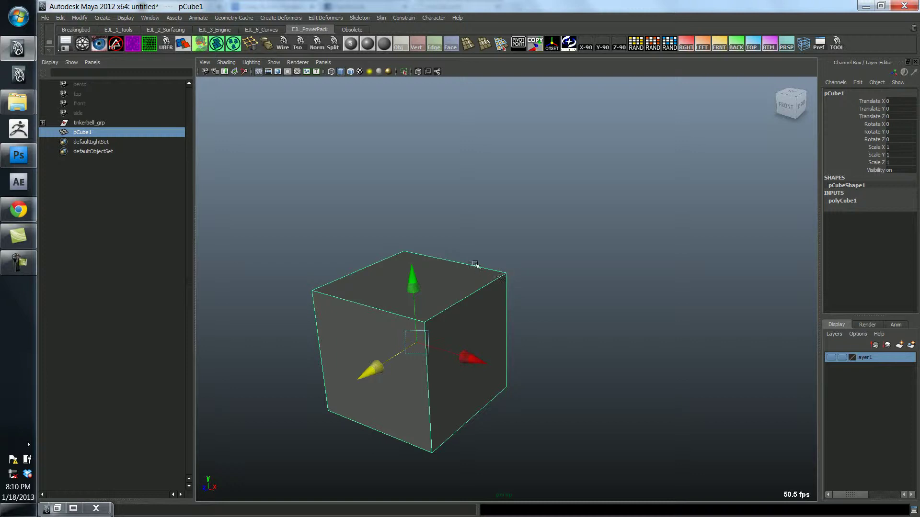
pyautogui.keyDown('alt'); pyautogui.moveTo(446, 353); pyautogui.dragTo(444, 348); pyautogui.keyUp('alt')
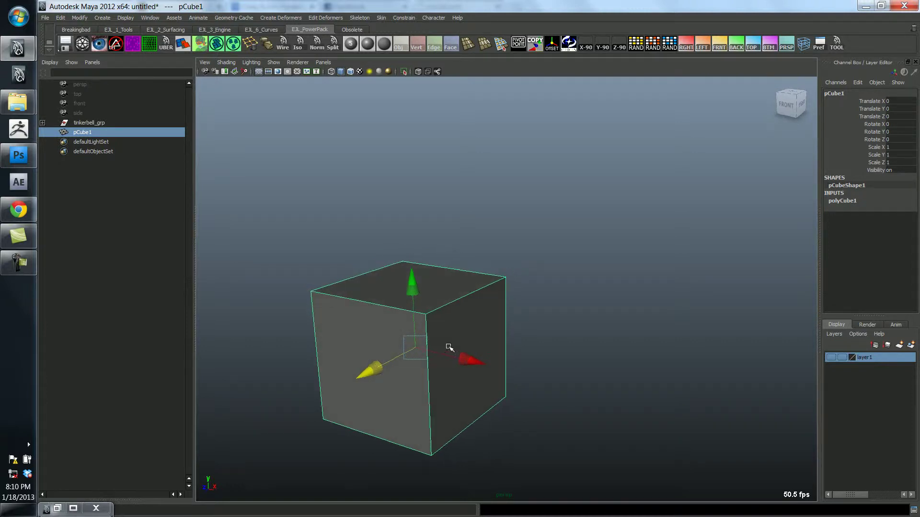
# - Turn smooth preview on for the cube to inspect it, and return it to its unsmoothed display
pyautogui.press('3')
pyautogui.click(525, 286)
pyautogui.keyDown('alt'); pyautogui.moveTo(526, 286); pyautogui.dragTo(446, 304); pyautogui.keyUp('alt')
pyautogui.click(442, 318)
pyautogui.press('1')
# - Move one upper corner vertex of the cube inward along the X axis, and return to object selection
pyautogui.keyDown('alt'); pyautogui.moveTo(442, 318); pyautogui.dragTo(468, 312, button='right'); pyautogui.keyUp('alt')
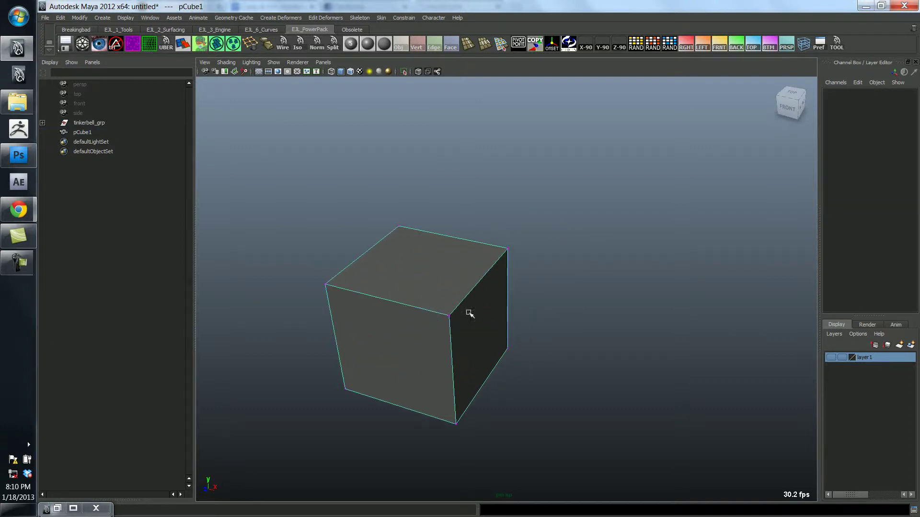
pyautogui.click(506, 250)
pyautogui.moveTo(574, 260); pyautogui.dragTo(469, 244)
pyautogui.keyDown('alt'); pyautogui.moveTo(461, 284); pyautogui.dragTo(533, 299); pyautogui.keyUp('alt')
pyautogui.moveTo(533, 299); pyautogui.dragTo(536, 297, button='right')
# - Turn smooth preview on for the edited cube and check its shape from behind
pyautogui.press('3')
pyautogui.click(608, 335)
pyautogui.keyDown('alt'); pyautogui.moveTo(608, 335); pyautogui.dragTo(579, 322); pyautogui.keyUp('alt')
pyautogui.click(583, 305)
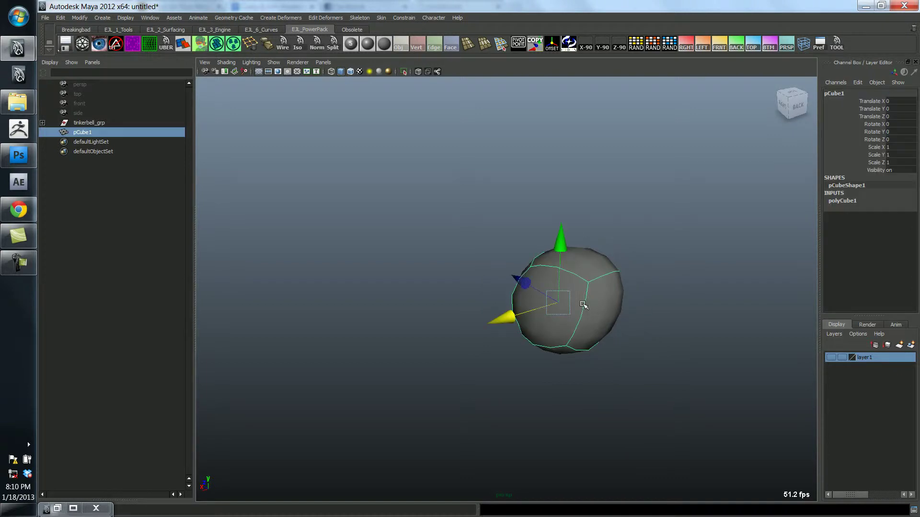
# - Return the cube to its unsmoothed display and undo the corner vertex move
pyautogui.press('1')
pyautogui.press('super')
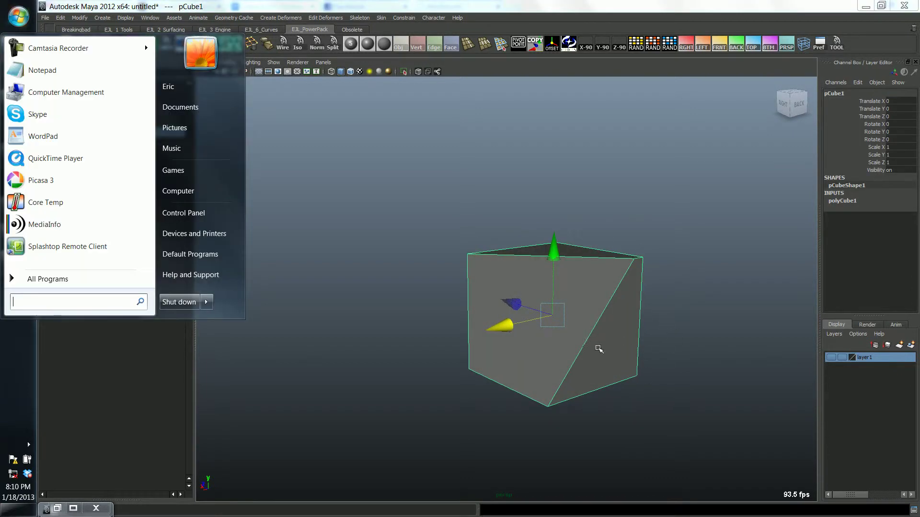
pyautogui.click(594, 230)
pyautogui.hotkey('ctrl', 'z')
pyautogui.hotkey('ctrl', 'z')
pyautogui.hotkey('ctrl', 'z')
pyautogui.hotkey('ctrl', 'z')
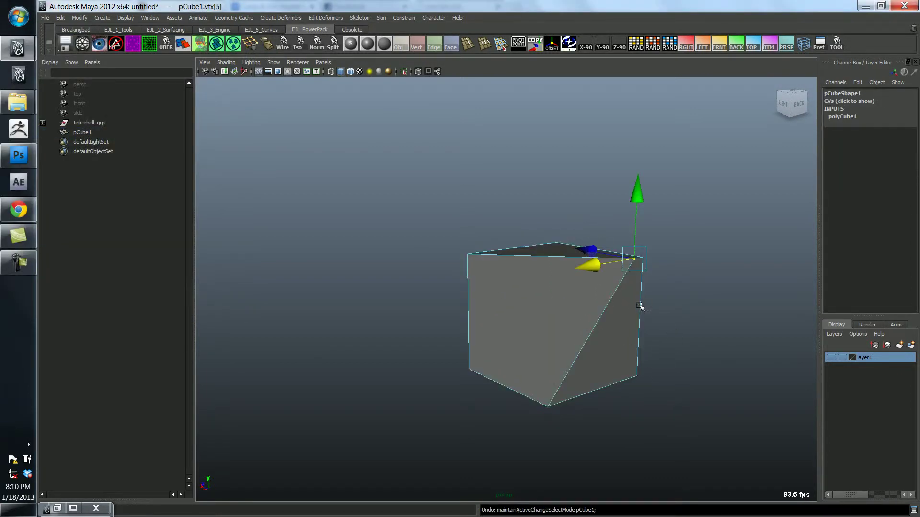
pyautogui.hotkey('ctrl', 'z')
pyautogui.moveTo(635, 309); pyautogui.dragTo(622, 313, button='right')
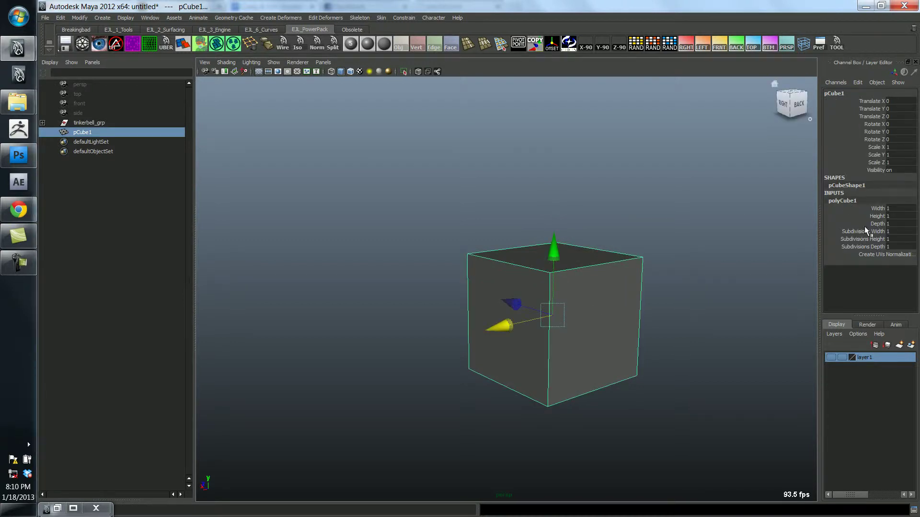
# - Set the cube's width, height and depth subdivisions to 3
pyautogui.moveTo(866, 231); pyautogui.dragTo(875, 246)
pyautogui.moveTo(752, 222); pyautogui.dragTo(733, 215, button='middle')
pyautogui.keyDown('alt'); pyautogui.moveTo(719, 216); pyautogui.dragTo(701, 236); pyautogui.keyUp('alt')
# - Move one row of edges across the top face along the Z axis until it lies close to the cube's side edge
pyautogui.moveTo(591, 246); pyautogui.dragTo(592, 215, button='right')
pyautogui.keyDown('alt'); pyautogui.moveTo(616, 240); pyautogui.dragTo(602, 269); pyautogui.keyUp('alt')
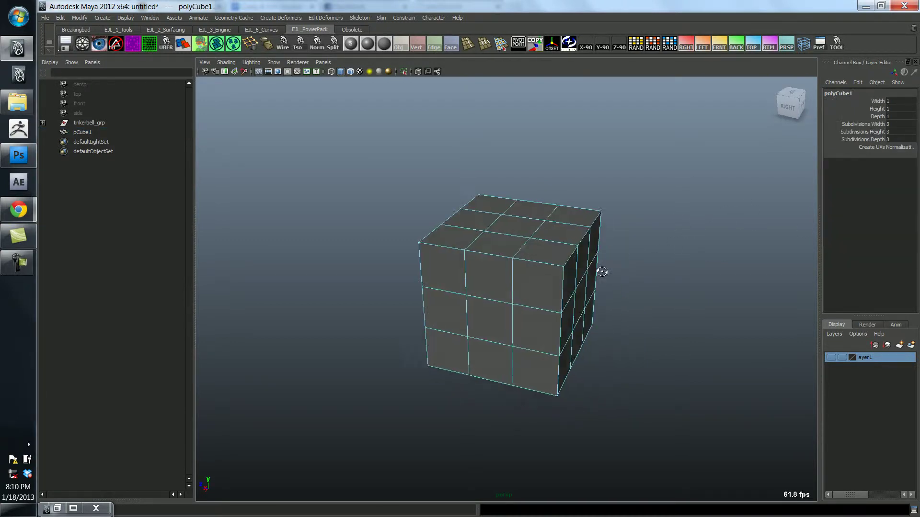
pyautogui.press('F10')
pyautogui.click(520, 244)
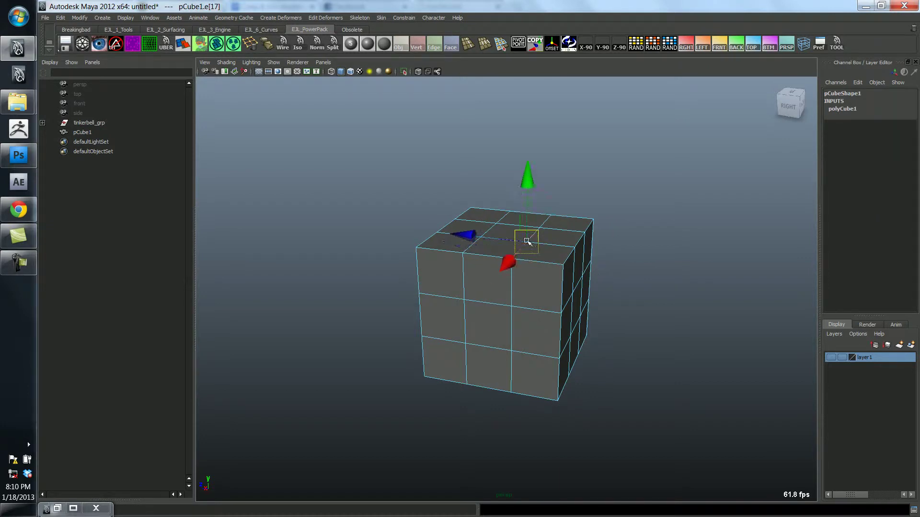
pyautogui.moveTo(478, 232); pyautogui.dragTo(513, 251)
# - Raise the upper horizontal row of edges on the adjoining side face along Y to near the top edge, and return to object selection
pyautogui.click(568, 301)
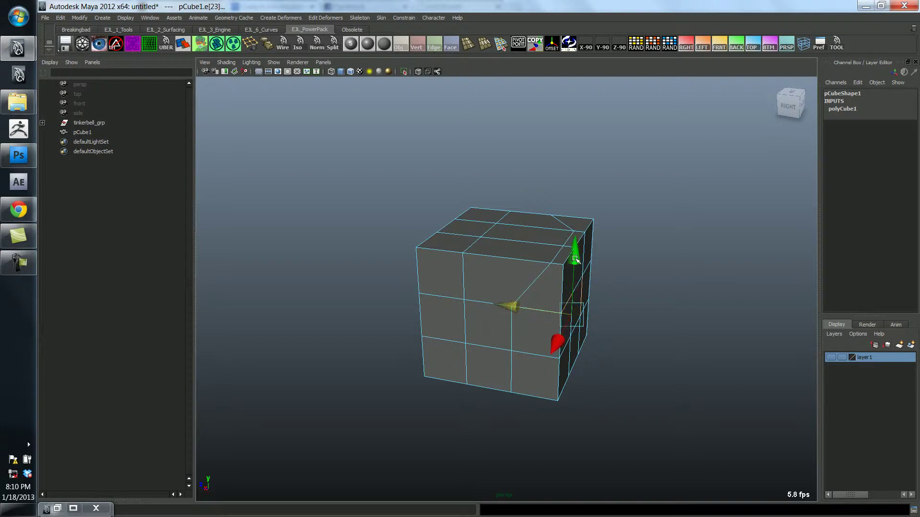
pyautogui.keyDown('alt'); pyautogui.moveTo(604, 285); pyautogui.dragTo(596, 292); pyautogui.keyUp('alt')
pyautogui.keyDown('shift'); pyautogui.click(597, 292); pyautogui.keyUp('shift')
pyautogui.moveTo(588, 242); pyautogui.dragTo(590, 205)
pyautogui.press('F8')
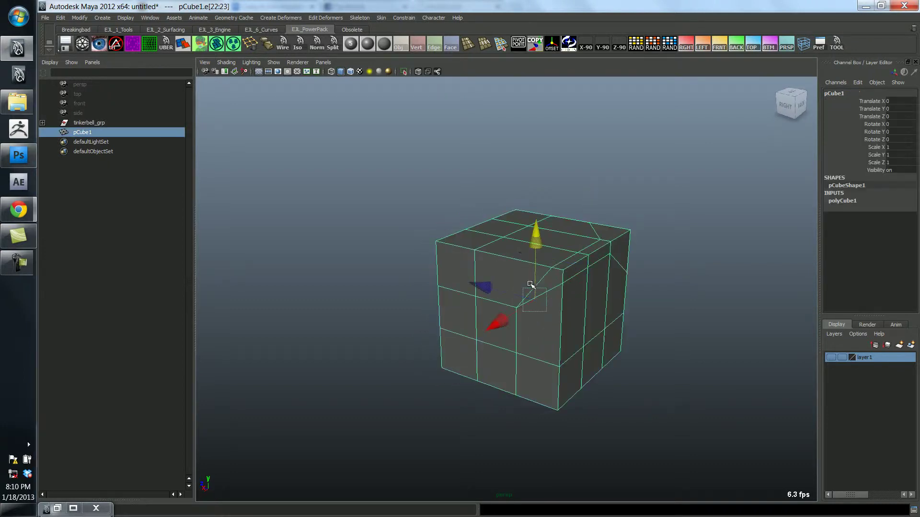
# - Turn smooth preview on for the cube, inspect the area around the moved edges, and return it to its unsmoothed display
pyautogui.press('3')
pyautogui.click(627, 254)
pyautogui.keyDown('alt'); pyautogui.moveTo(622, 258); pyautogui.dragTo(673, 261); pyautogui.keyUp('alt')
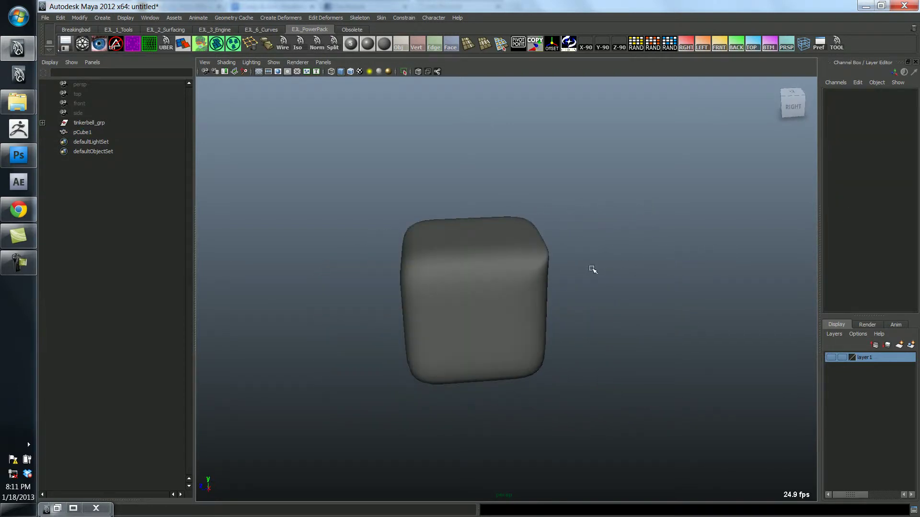
pyautogui.click(522, 286)
pyautogui.press('1')
pyautogui.keyDown('alt'); pyautogui.moveTo(436, 312); pyautogui.dragTo(493, 300); pyautogui.keyUp('alt')
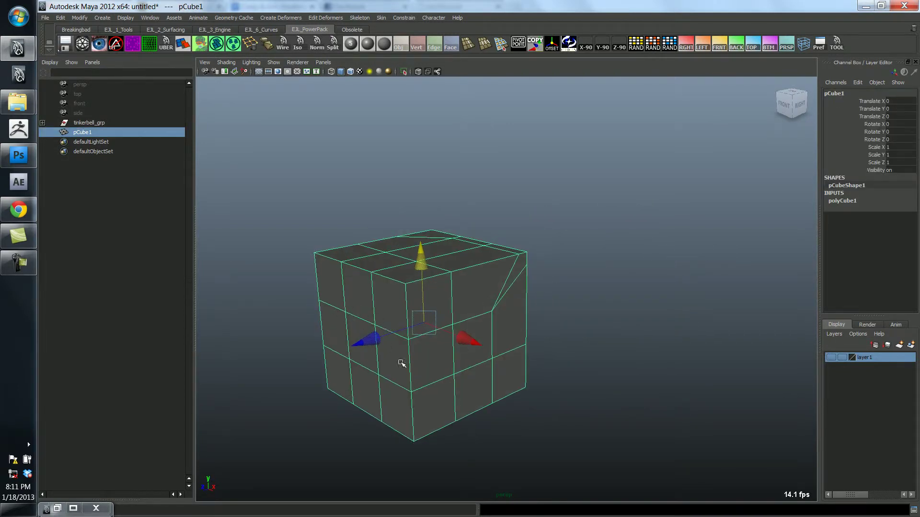
# - Preview the smoothed cube again, compare its front and right sides, and switch the preview off
pyautogui.press('3')
pyautogui.click(279, 226)
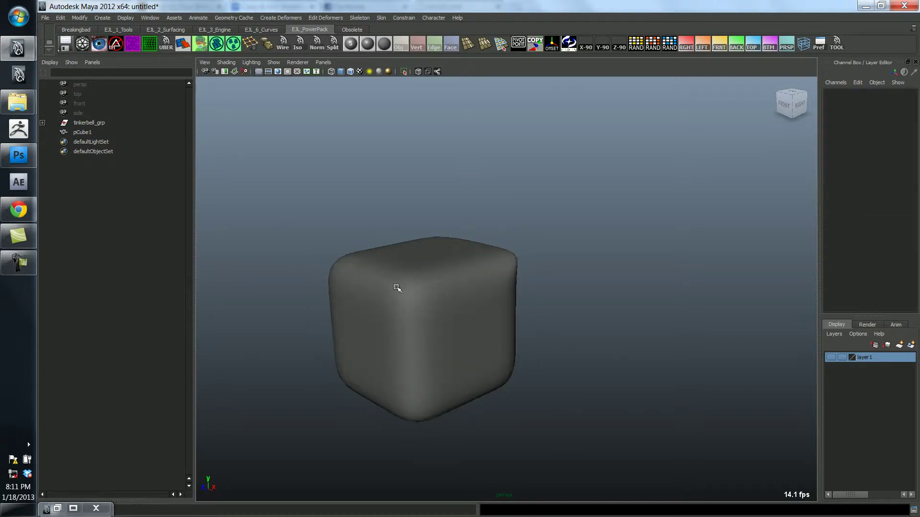
pyautogui.click(444, 255)
pyautogui.keyDown('alt'); pyautogui.moveTo(453, 256); pyautogui.dragTo(417, 259); pyautogui.keyUp('alt')
pyautogui.keyDown('alt'); pyautogui.moveTo(595, 255); pyautogui.dragTo(568, 252); pyautogui.keyUp('alt')
pyautogui.click(584, 267)
pyautogui.click(534, 269)
pyautogui.press('1')
pyautogui.click(634, 267)
pyautogui.keyDown('alt'); pyautogui.moveTo(634, 267); pyautogui.dragTo(603, 267); pyautogui.keyUp('alt')
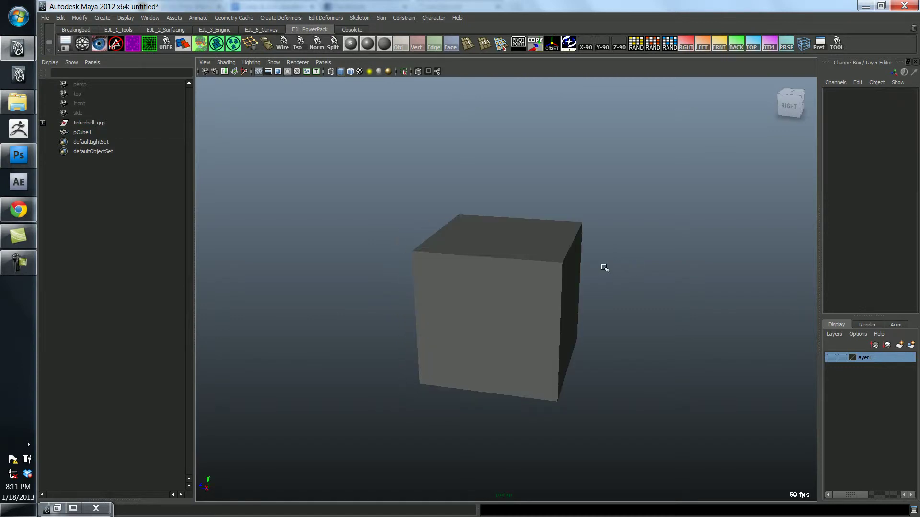
# - Turn smooth preview on once more, examine the cube from the back and the right, and restore the unsmoothed display
pyautogui.keyDown('alt'); pyautogui.moveTo(604, 266); pyautogui.dragTo(537, 267, button='middle'); pyautogui.keyUp('alt')
pyautogui.scroll(1, 506, 269)
pyautogui.click(506, 268)
pyautogui.press('3')
pyautogui.keyDown('alt'); pyautogui.moveTo(550, 273); pyautogui.dragTo(520, 269); pyautogui.keyUp('alt')
pyautogui.click(593, 167)
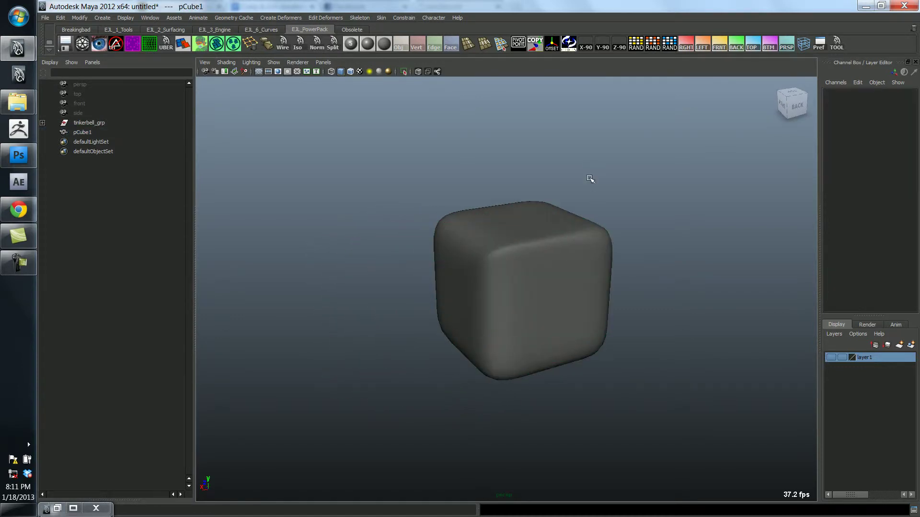
pyautogui.keyDown('alt'); pyautogui.moveTo(548, 184); pyautogui.dragTo(626, 219); pyautogui.keyUp('alt')
pyautogui.keyDown('alt'); pyautogui.moveTo(626, 220); pyautogui.dragTo(518, 201, button='right'); pyautogui.keyUp('alt')
pyautogui.keyDown('alt'); pyautogui.moveTo(517, 201); pyautogui.dragTo(574, 195, button='middle'); pyautogui.keyUp('alt')
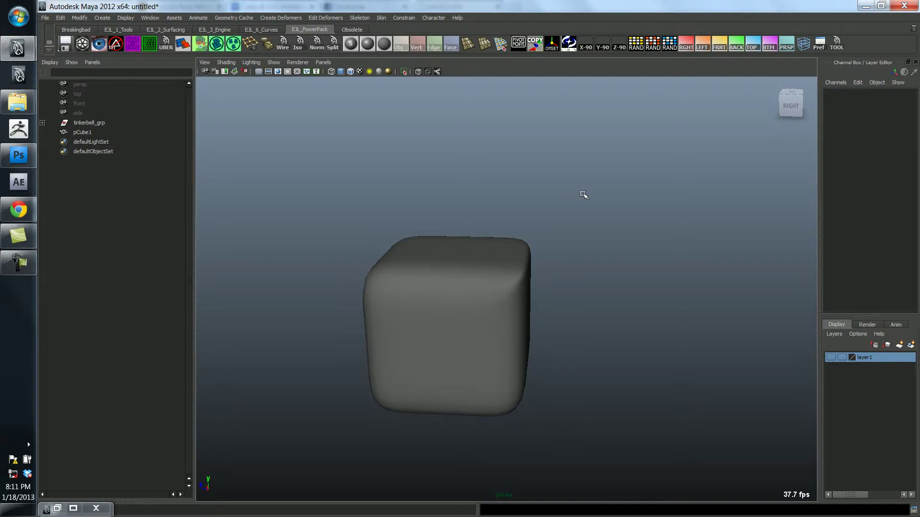
pyautogui.keyDown('alt'); pyautogui.moveTo(583, 194); pyautogui.dragTo(530, 257); pyautogui.keyUp('alt')
pyautogui.click(536, 246)
pyautogui.press('1')
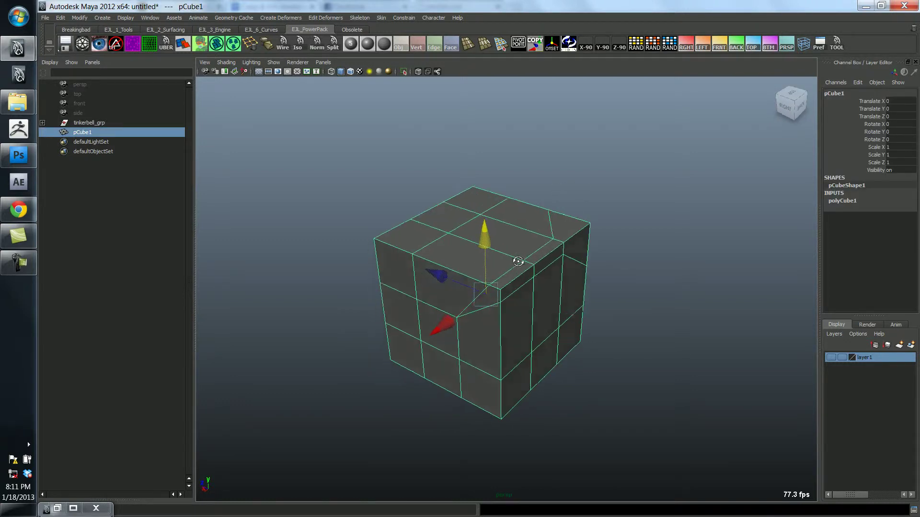
# - Select an edge in the raised row near the upper corner and examine the diagonal edges beside it up close
pyautogui.moveTo(514, 260)
pyautogui.keyDown('alt'); pyautogui.mouseDown()
pyautogui.moveTo(544, 271)
pyautogui.moveTo(605, 265)
pyautogui.moveTo(544, 294)
pyautogui.moveTo(559, 286)
pyautogui.moveTo(593, 302)
pyautogui.moveTo(522, 294)
pyautogui.moveTo(511, 271)
pyautogui.moveTo(580, 288)
pyautogui.moveTo(579, 275)
pyautogui.moveTo(503, 253)
pyautogui.mouseUp(); pyautogui.keyUp('alt')
pyautogui.scroll(2, 528, 271)
pyautogui.click(506, 255)
pyautogui.click(507, 255)
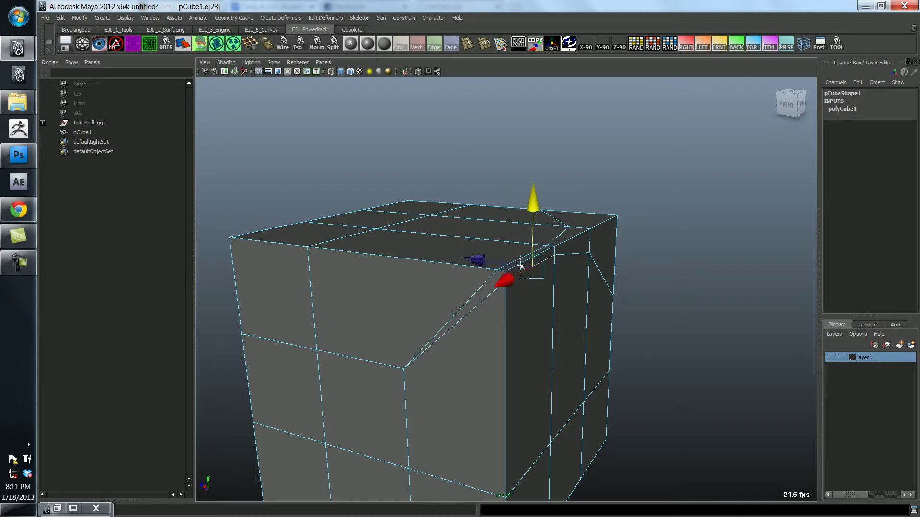
pyautogui.keyDown('alt'); pyautogui.moveTo(507, 293); pyautogui.dragTo(497, 328); pyautogui.keyUp('alt')
pyautogui.click(499, 329)
# - Return to object selection, examine the smooth-previewed cube's edited corner from below, and turn the preview off
pyautogui.moveTo(501, 334); pyautogui.dragTo(532, 314, button='right')
pyautogui.press('3')
pyautogui.click(662, 281)
pyautogui.keyDown('alt'); pyautogui.moveTo(657, 301); pyautogui.dragTo(480, 258); pyautogui.keyUp('alt')
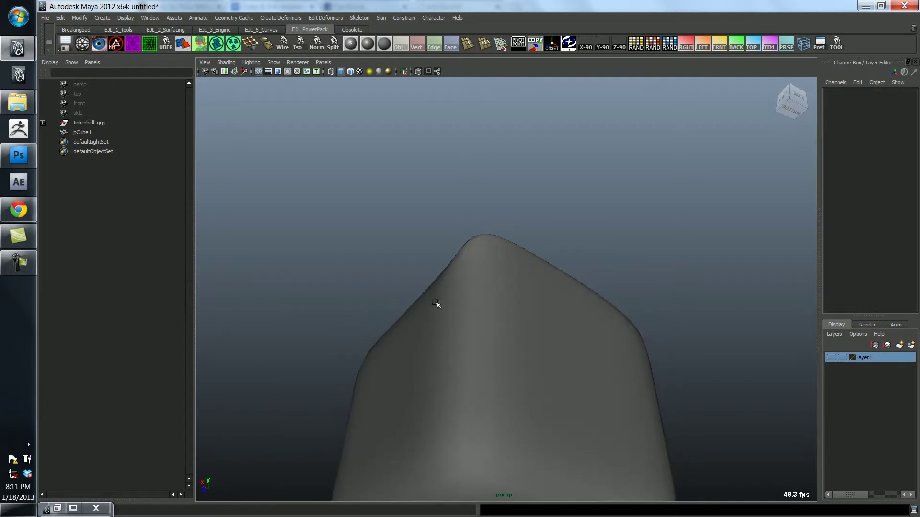
pyautogui.click(438, 351)
pyautogui.press('1')
# - Move the side-face vertex where the two diagonal edges meet up close to the cube's upper corner, and return to object selection
pyautogui.keyDown('alt'); pyautogui.moveTo(437, 351); pyautogui.dragTo(433, 345); pyautogui.keyUp('alt')
pyautogui.moveTo(433, 345); pyautogui.dragTo(417, 340, button='right')
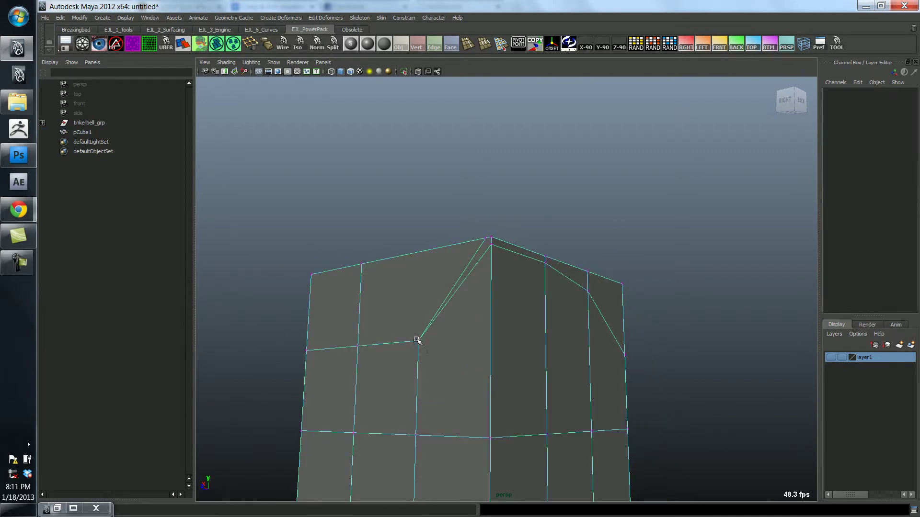
pyautogui.click(418, 340)
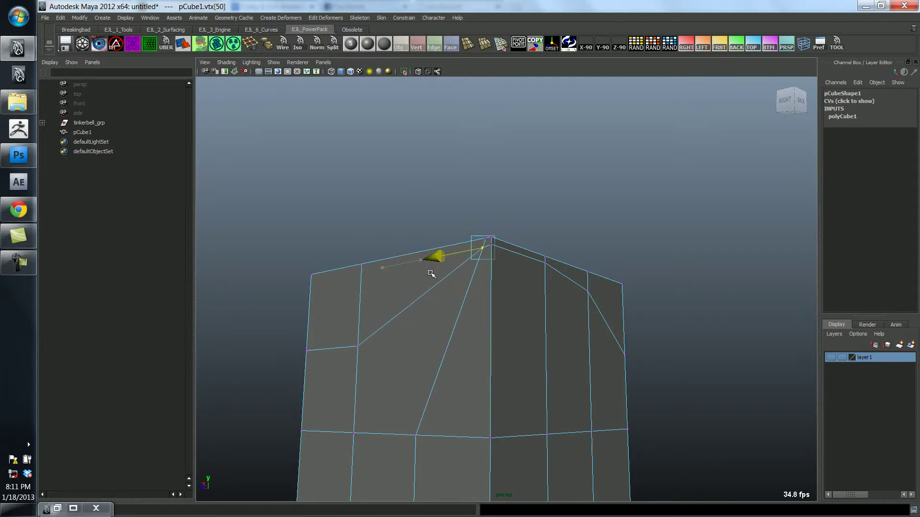
pyautogui.moveTo(430, 274); pyautogui.dragTo(431, 275)
pyautogui.moveTo(439, 308); pyautogui.dragTo(508, 266, button='right')
# - Turn smooth preview on to examine the cube with the moved vertex, and return it to its unsmoothed display
pyautogui.press('3')
pyautogui.click(575, 228)
pyautogui.keyDown('alt'); pyautogui.moveTo(544, 282); pyautogui.dragTo(507, 350); pyautogui.keyUp('alt')
pyautogui.click(493, 339)
pyautogui.press('1')
# - Delete the deformed cube and create a new polygon cube at the origin
pyautogui.press('Delete')
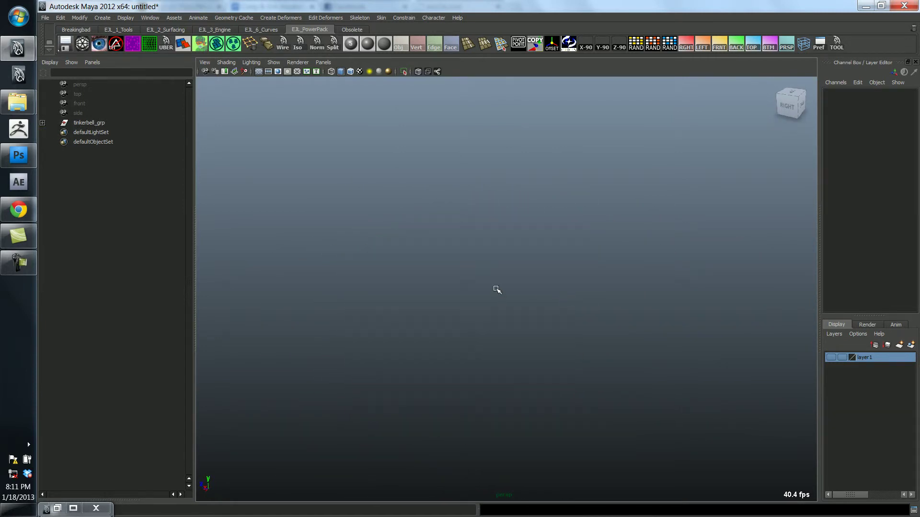
pyautogui.keyDown('shift'); pyautogui.rightClick(497, 289); pyautogui.keyUp('shift')
pyautogui.click(496, 311)
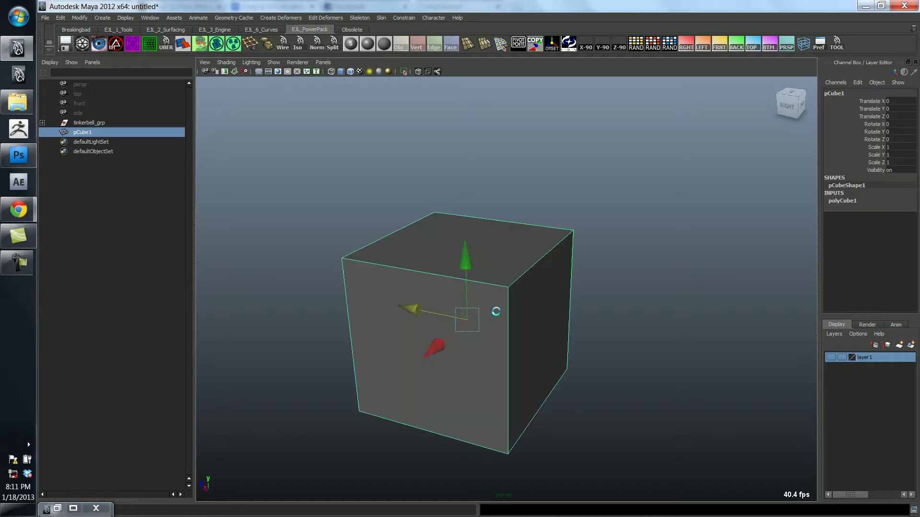
# - Set the new cube's width, height and depth subdivisions to 3
pyautogui.click(586, 251)
pyautogui.click(540, 304)
pyautogui.keyDown('alt'); pyautogui.moveTo(540, 303); pyautogui.dragTo(519, 306); pyautogui.keyUp('alt')
pyautogui.keyDown('alt'); pyautogui.moveTo(520, 306); pyautogui.dragTo(479, 337, button='right'); pyautogui.keyUp('alt')
pyautogui.keyDown('alt'); pyautogui.moveTo(479, 337); pyautogui.dragTo(608, 317); pyautogui.keyUp('alt')
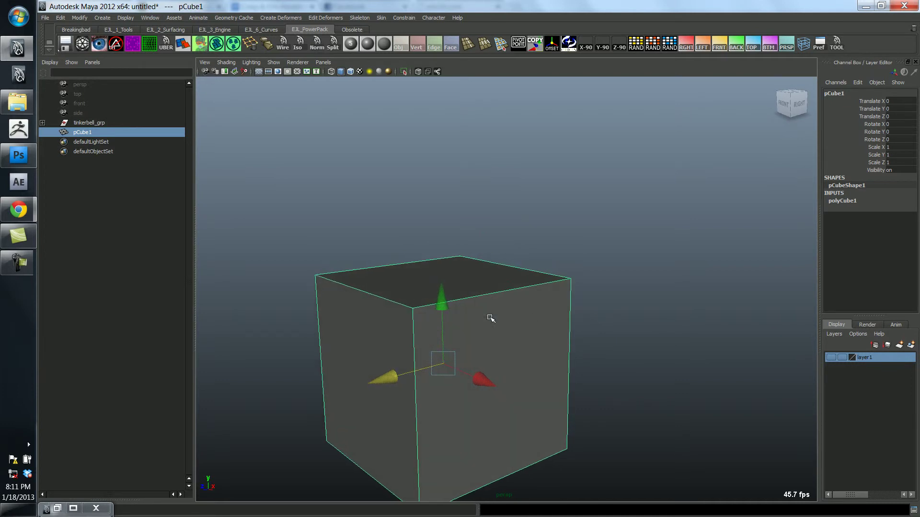
pyautogui.keyDown('alt'); pyautogui.moveTo(672, 227); pyautogui.dragTo(562, 202); pyautogui.keyUp('alt')
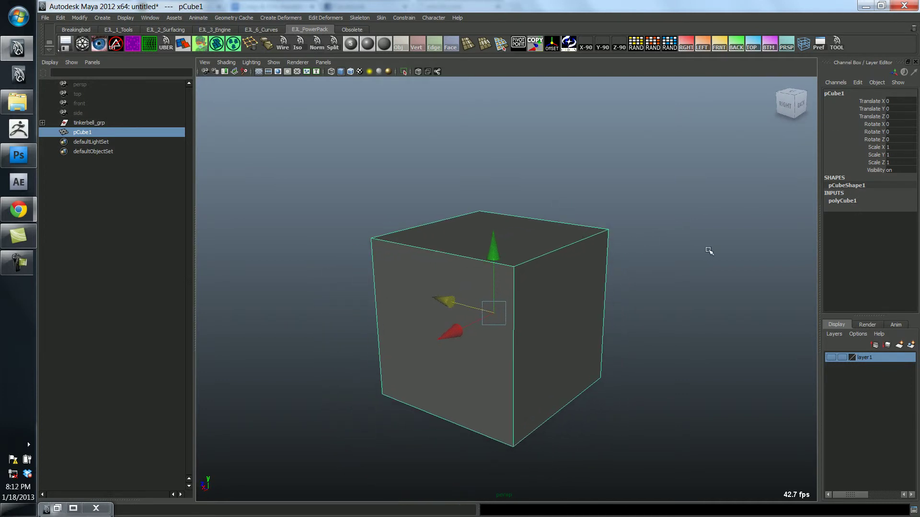
pyautogui.click(833, 206)
pyautogui.moveTo(863, 231); pyautogui.dragTo(873, 239)
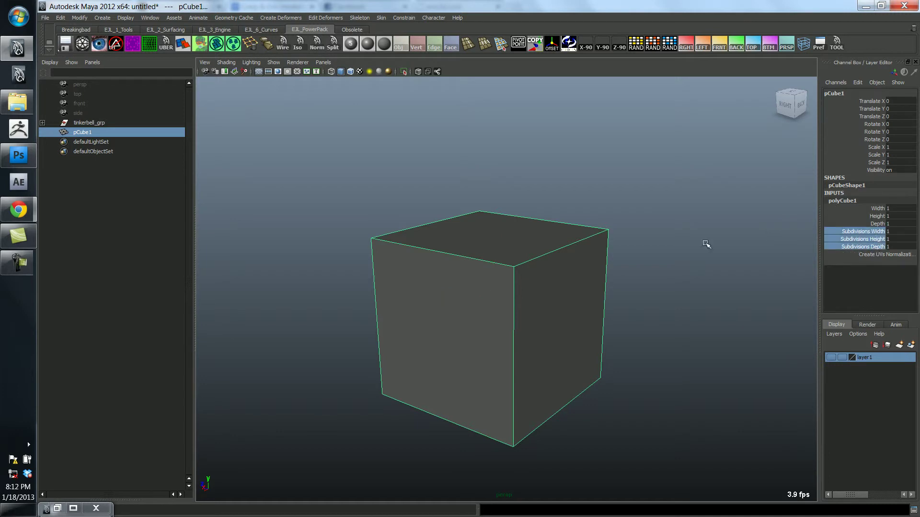
pyautogui.moveTo(685, 240); pyautogui.dragTo(688, 241, button='middle')
# - Move the cube's entire upper horizontal edge loop up along the Y axis, close to the top edges
pyautogui.keyDown('alt'); pyautogui.moveTo(637, 263); pyautogui.dragTo(534, 335); pyautogui.keyUp('alt')
pyautogui.click(498, 331)
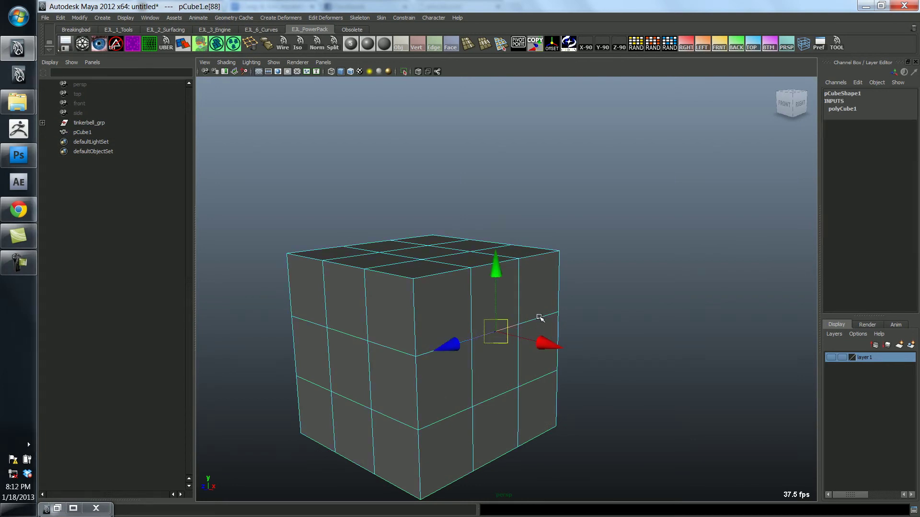
pyautogui.keyDown('alt'); pyautogui.moveTo(521, 349); pyautogui.dragTo(492, 263); pyautogui.keyUp('alt')
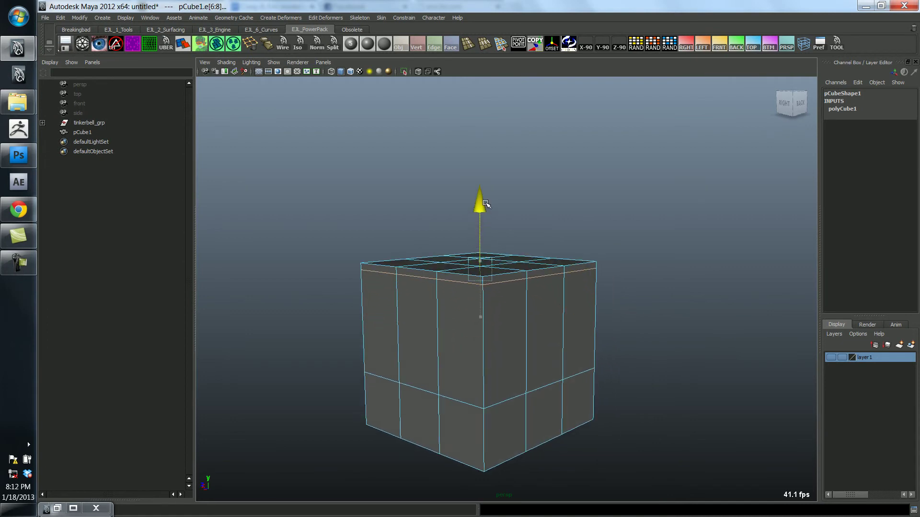
# - Try scaling the centre face of the cube's top outward toward the outer edges, and undo the scaling
pyautogui.keyDown('alt'); pyautogui.moveTo(485, 203); pyautogui.dragTo(507, 253); pyautogui.keyUp('alt')
pyautogui.moveTo(501, 224); pyautogui.dragTo(476, 248, button='right')
pyautogui.click(476, 247)
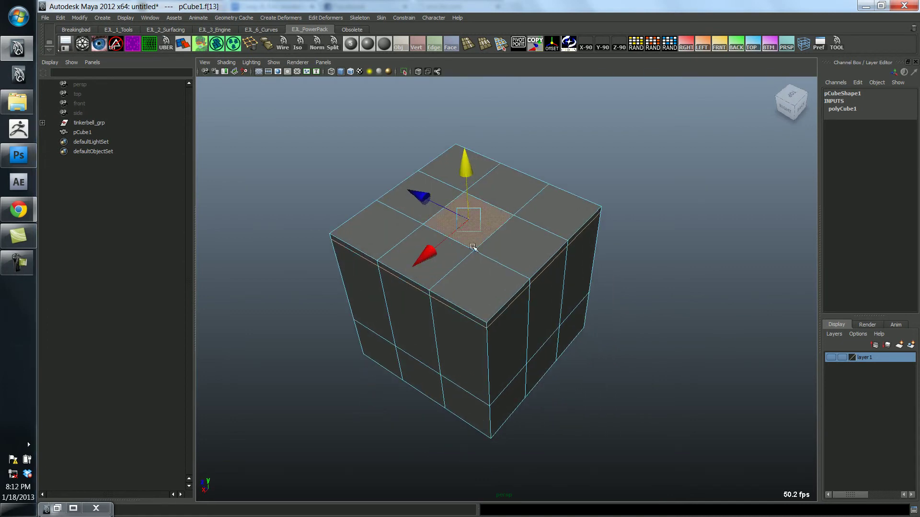
pyautogui.keyDown('alt'); pyautogui.moveTo(476, 248); pyautogui.dragTo(503, 257); pyautogui.keyUp('alt')
pyautogui.press('r')
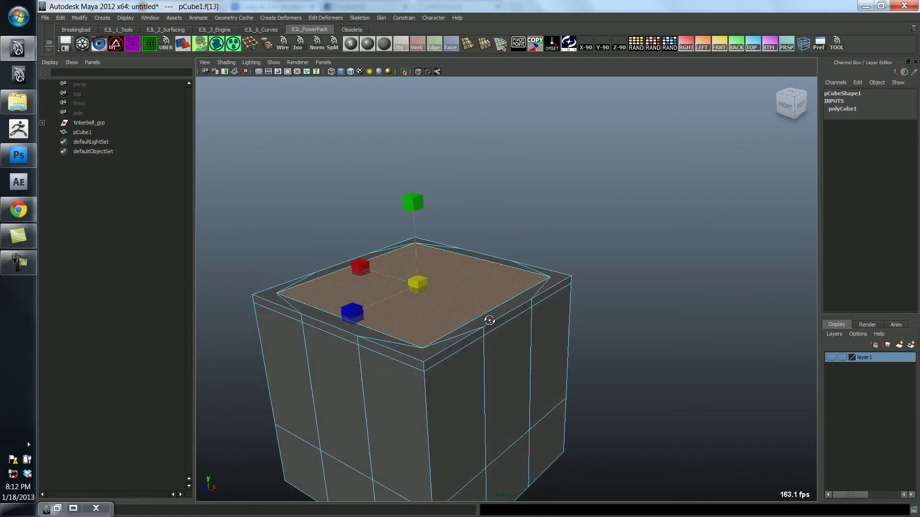
pyautogui.hotkey('ctrl', 'z')
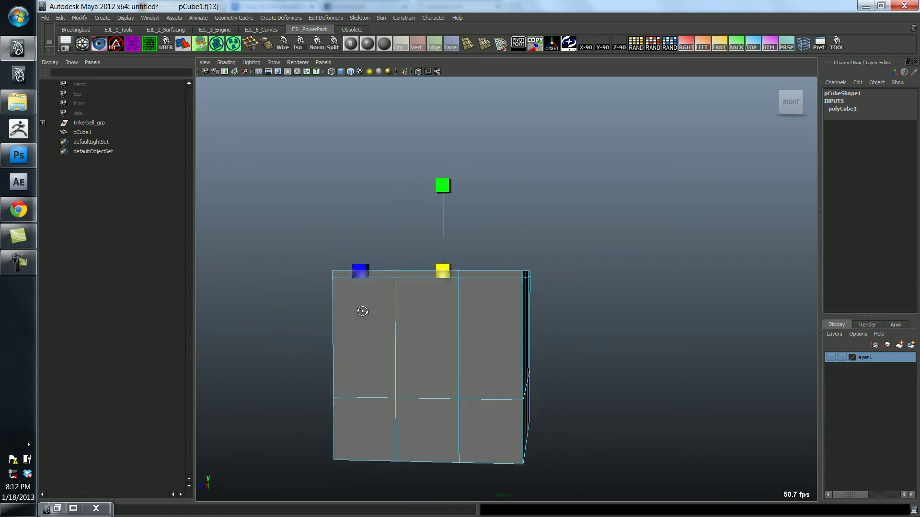